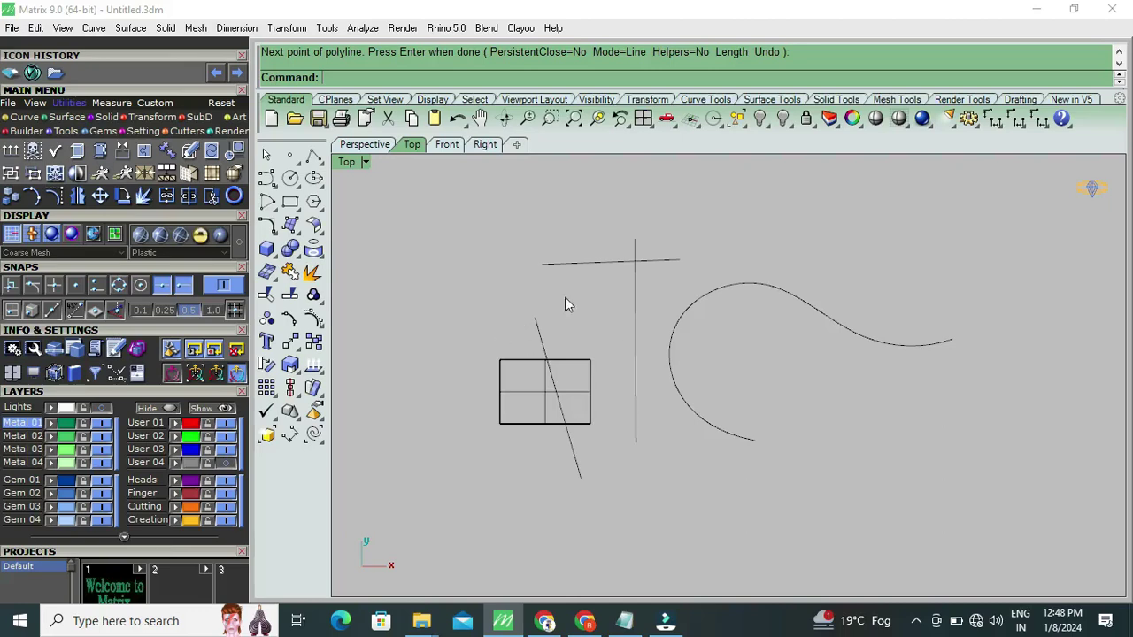
click(634, 292)
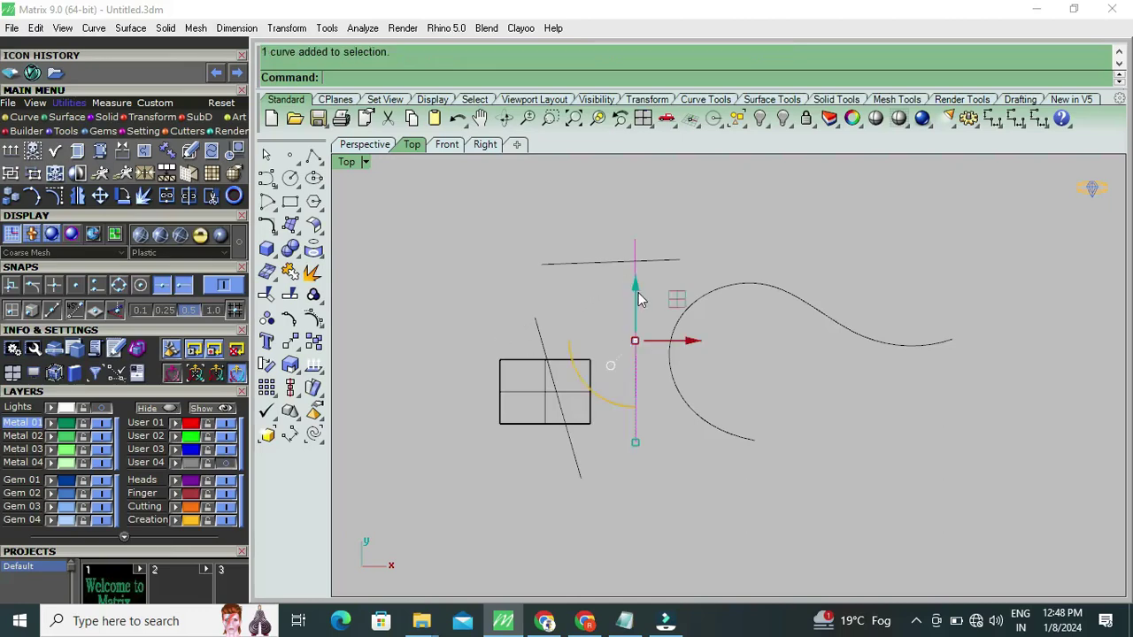
click(594, 254)
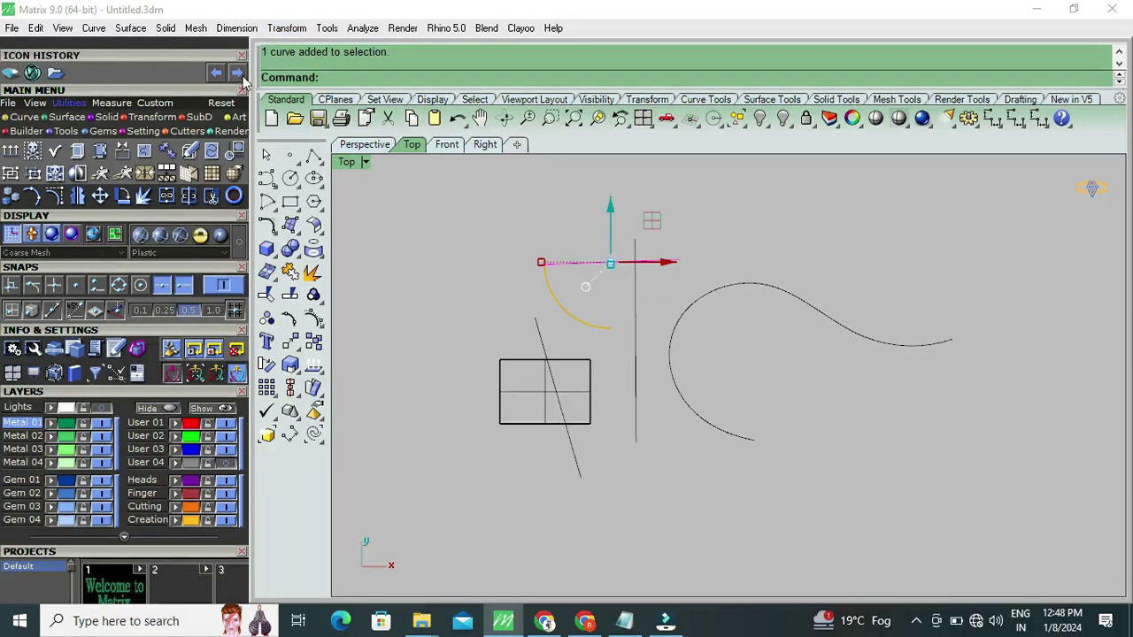
click(188, 196)
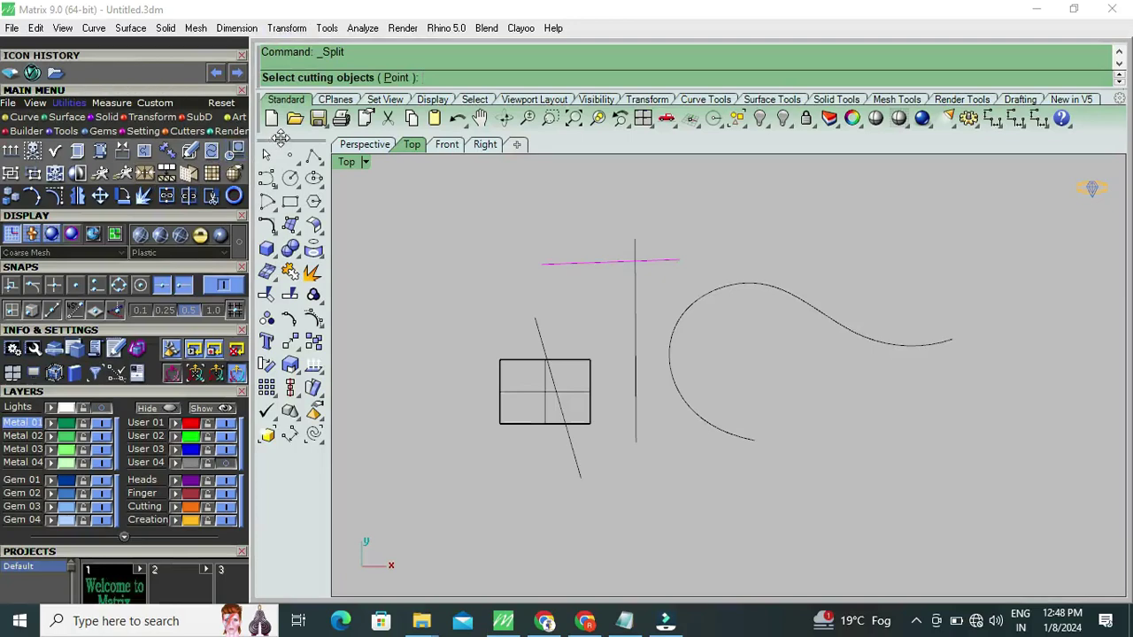
key(Escape)
Step: Split the vertical line using the crossing near-horizontal line as the cutting object
click(636, 341)
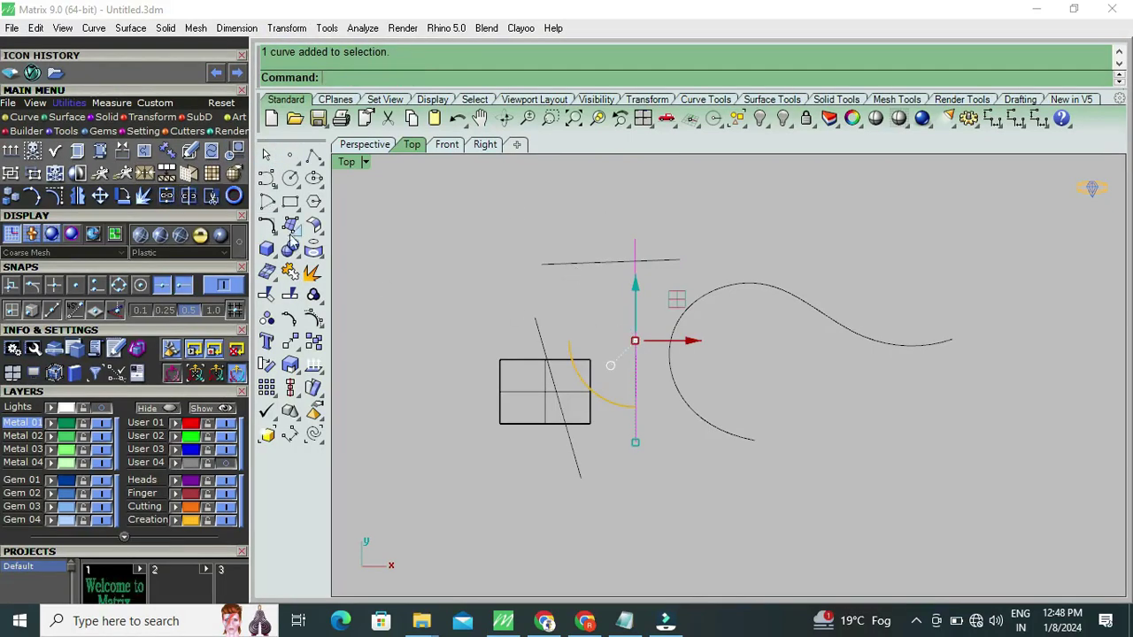
click(190, 198)
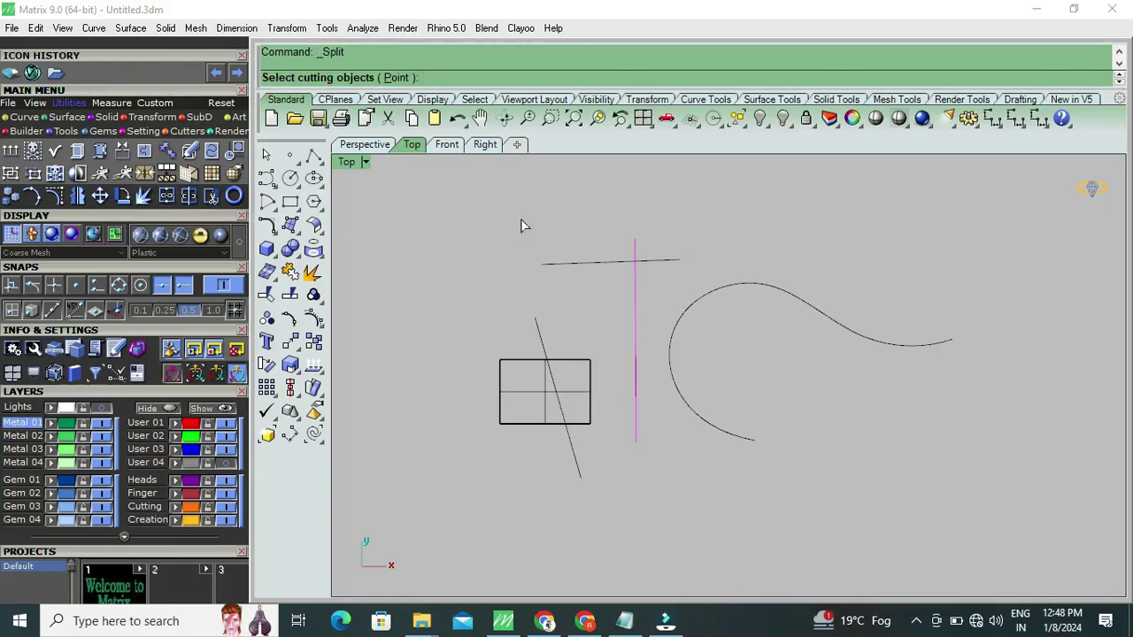
click(598, 265)
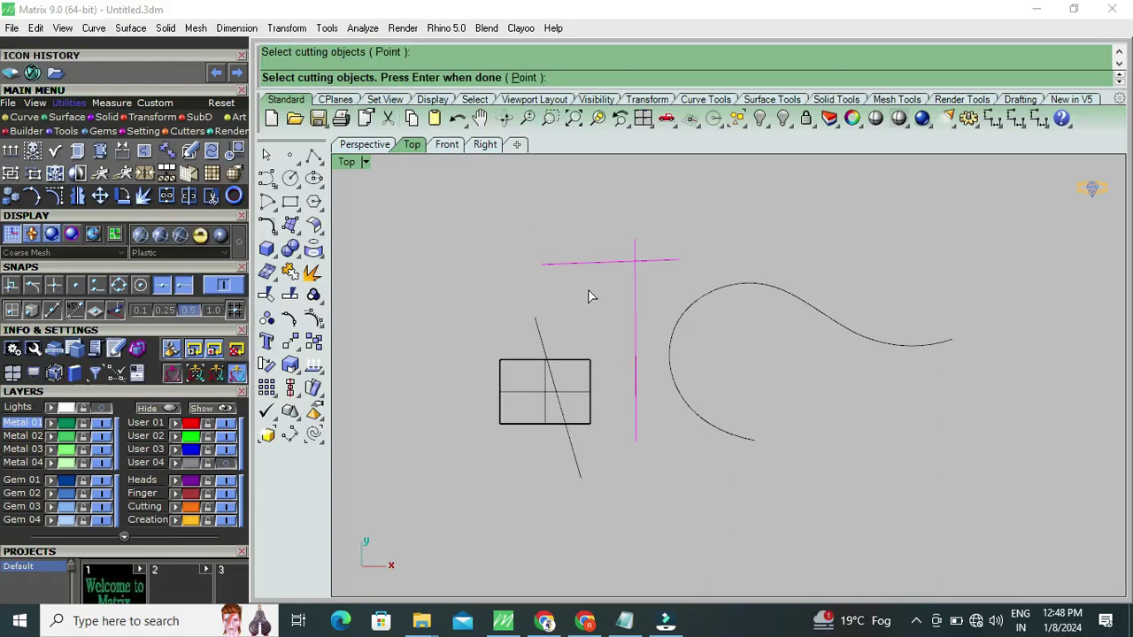
key(Return)
Step: Examine the vertical line's segments above and below the crossing line by selecting them individually
click(634, 246)
scroll(680, 229, up, 3)
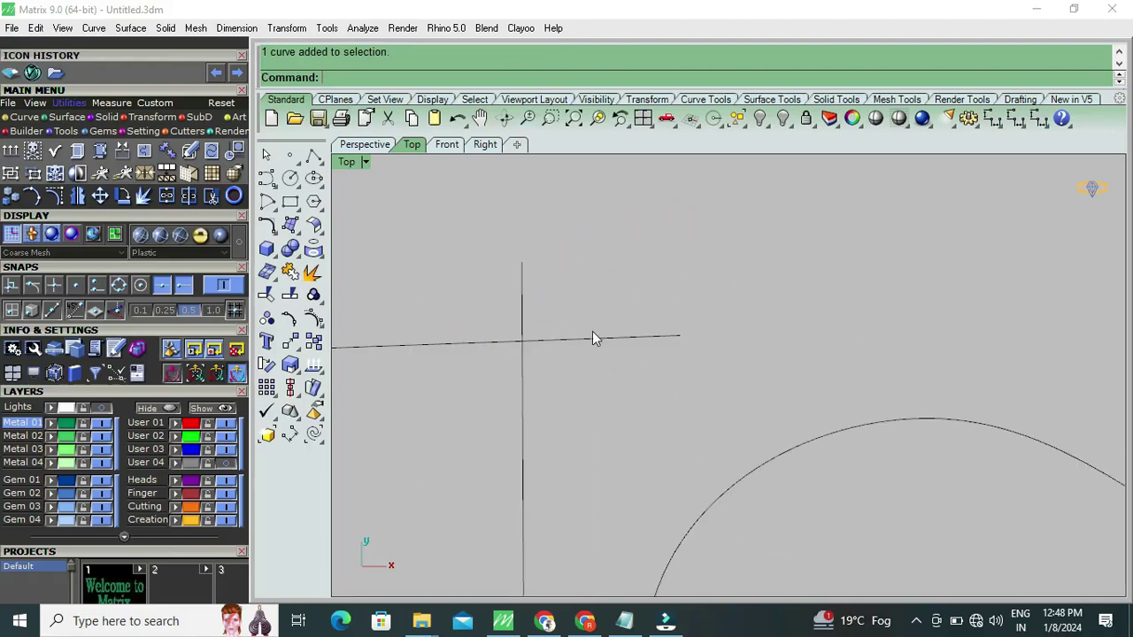
click(593, 340)
scroll(620, 310, down, 3)
click(683, 262)
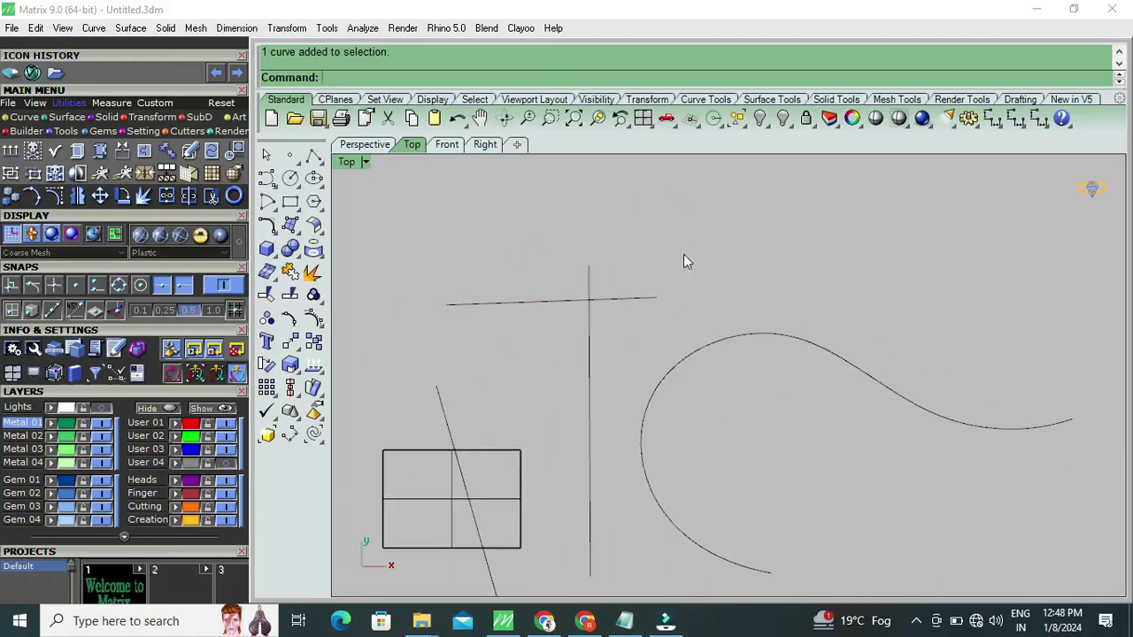
click(593, 280)
click(665, 250)
right_drag(607, 359, 604, 301)
click(594, 306)
click(722, 225)
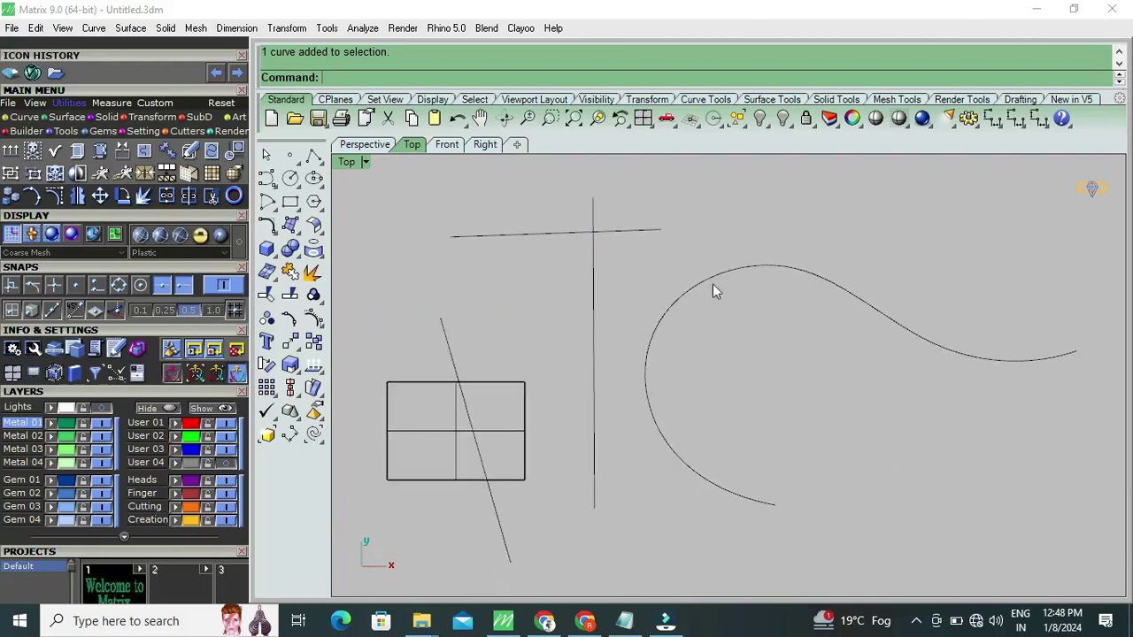
right_drag(712, 284, 643, 316)
click(651, 303)
scroll(651, 303, down, 4)
scroll(663, 312, up, 3)
scroll(671, 283, down, 3)
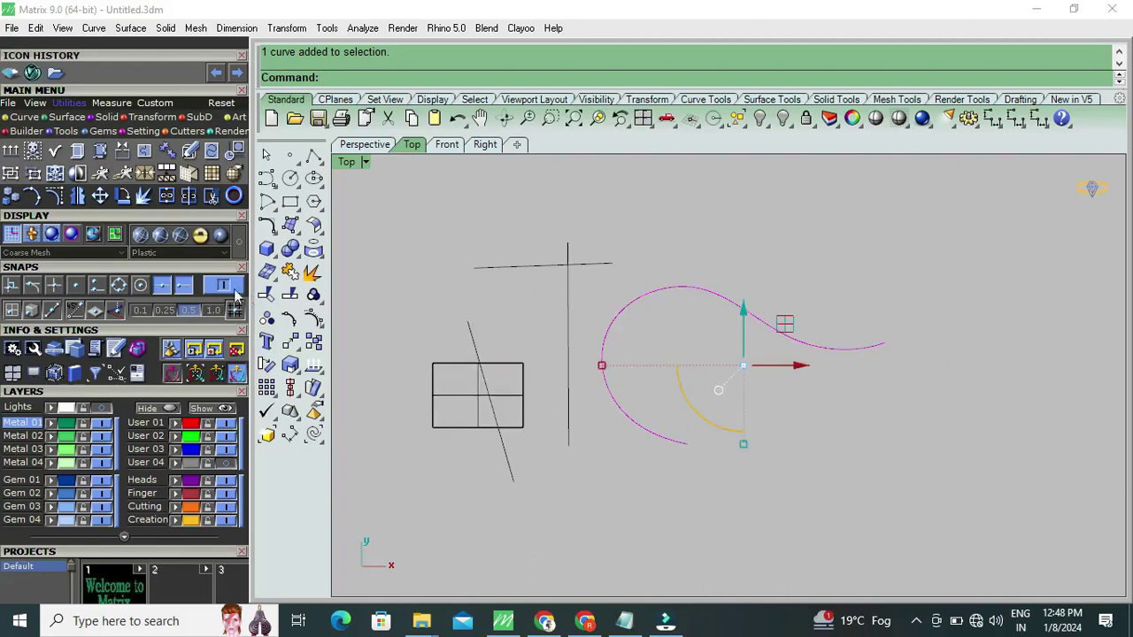
click(715, 253)
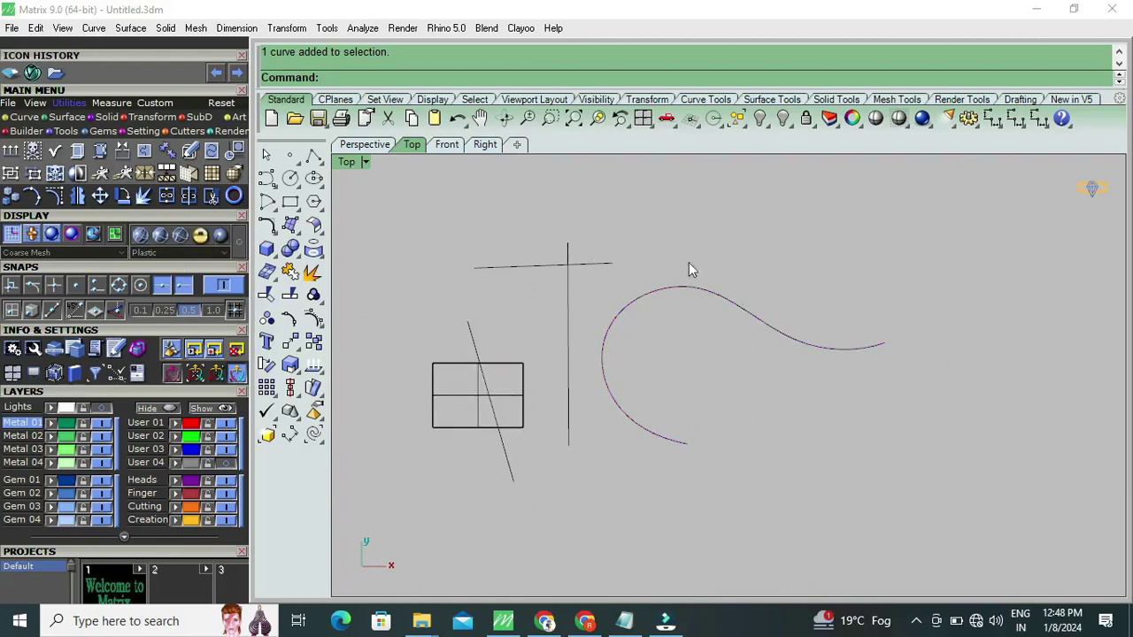
click(739, 294)
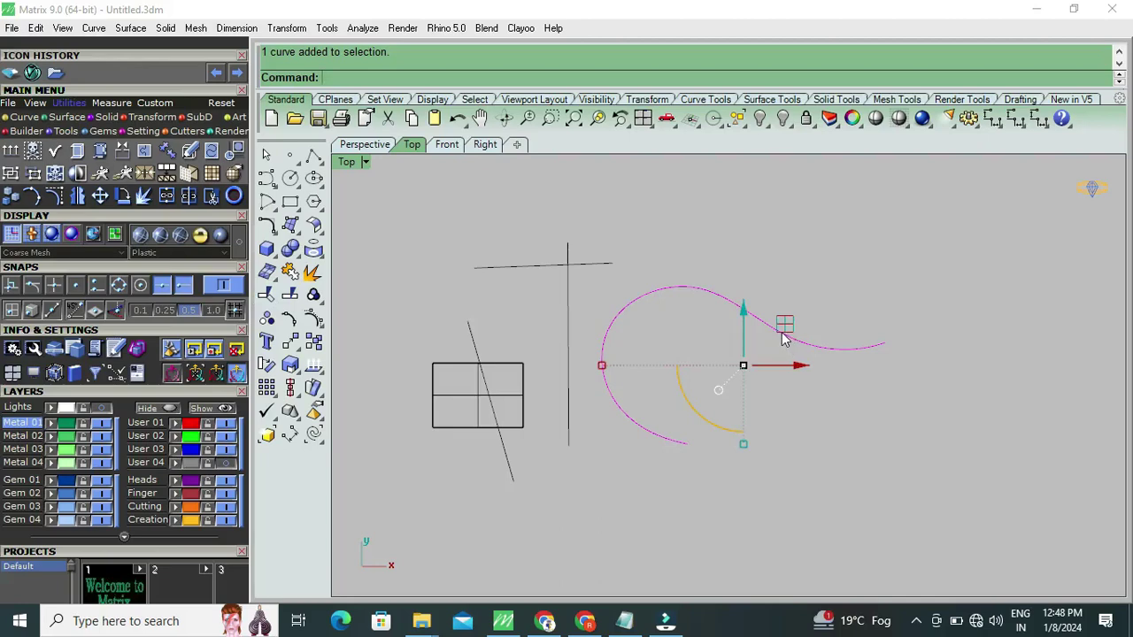
click(776, 276)
Step: Split the freeform curve with the Point option at a point on its downward slope right of the crest, and check both pieces
click(723, 305)
click(187, 200)
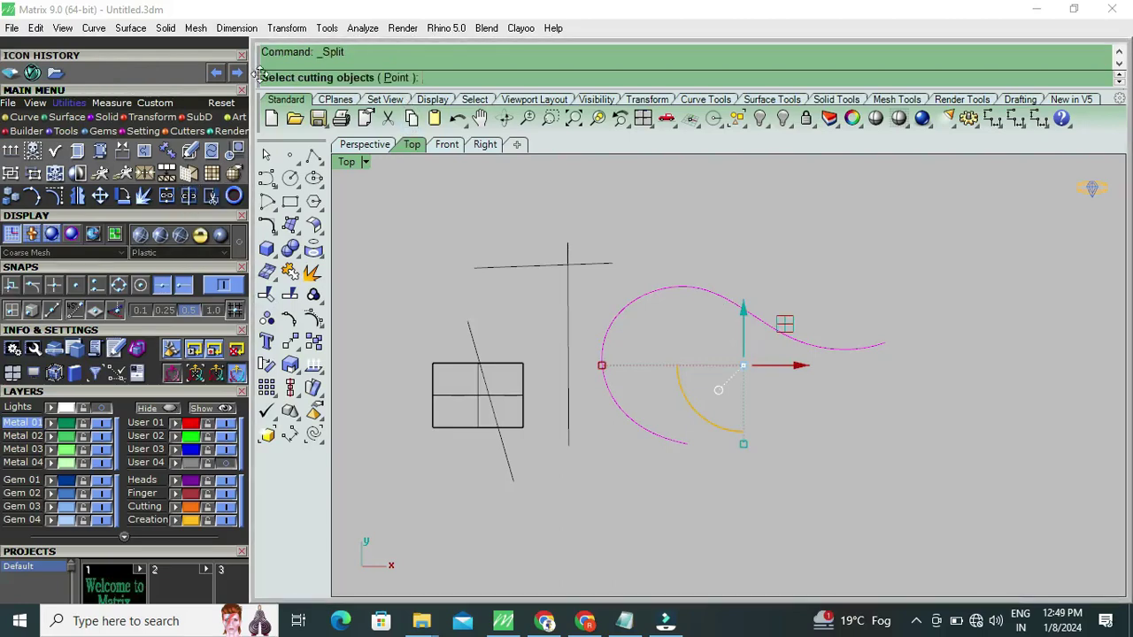
click(398, 79)
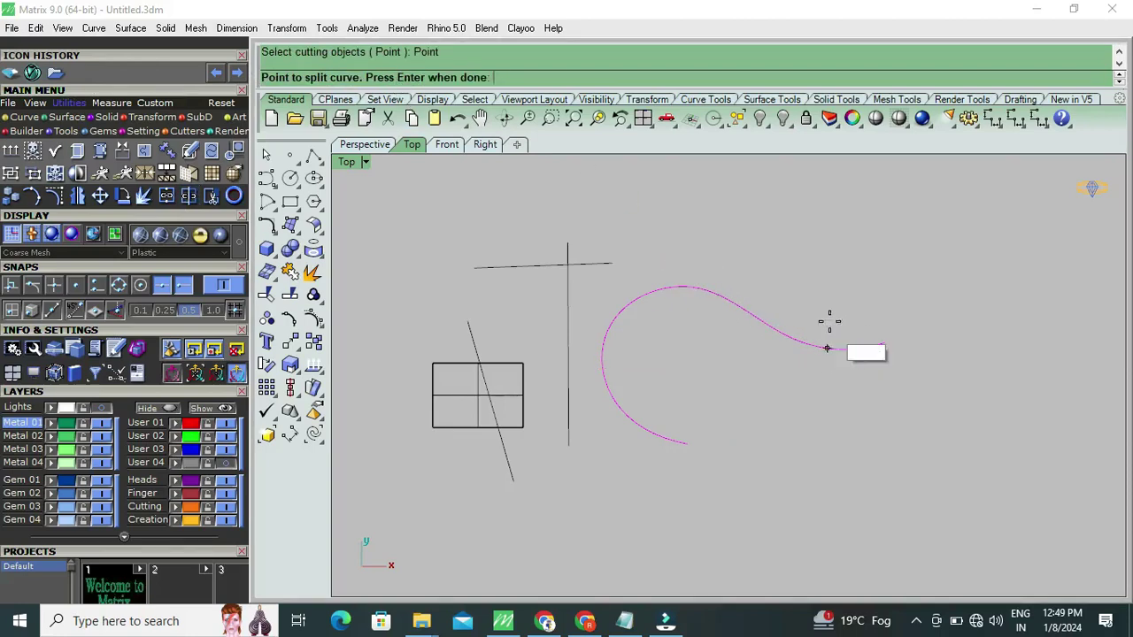
click(734, 314)
right_click(735, 316)
click(814, 318)
click(778, 331)
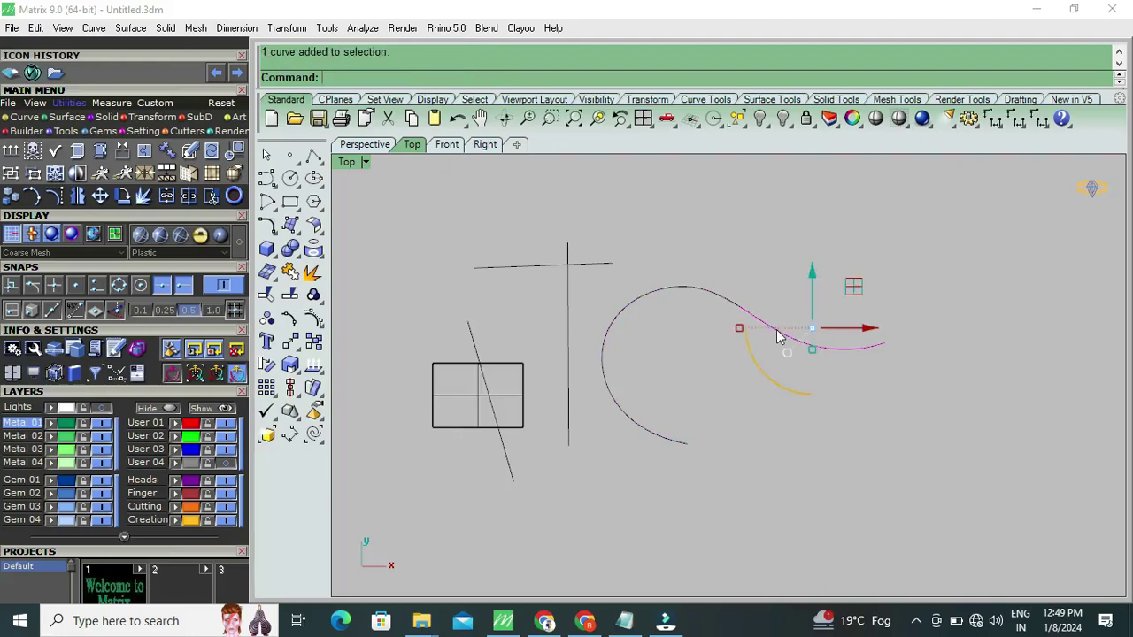
scroll(775, 288, up, 3)
key(Escape)
click(697, 304)
scroll(748, 266, down, 3)
key(Escape)
Step: Split the larger left piece of the freeform curve with the Point option at a point on its lower-left bend
click(572, 429)
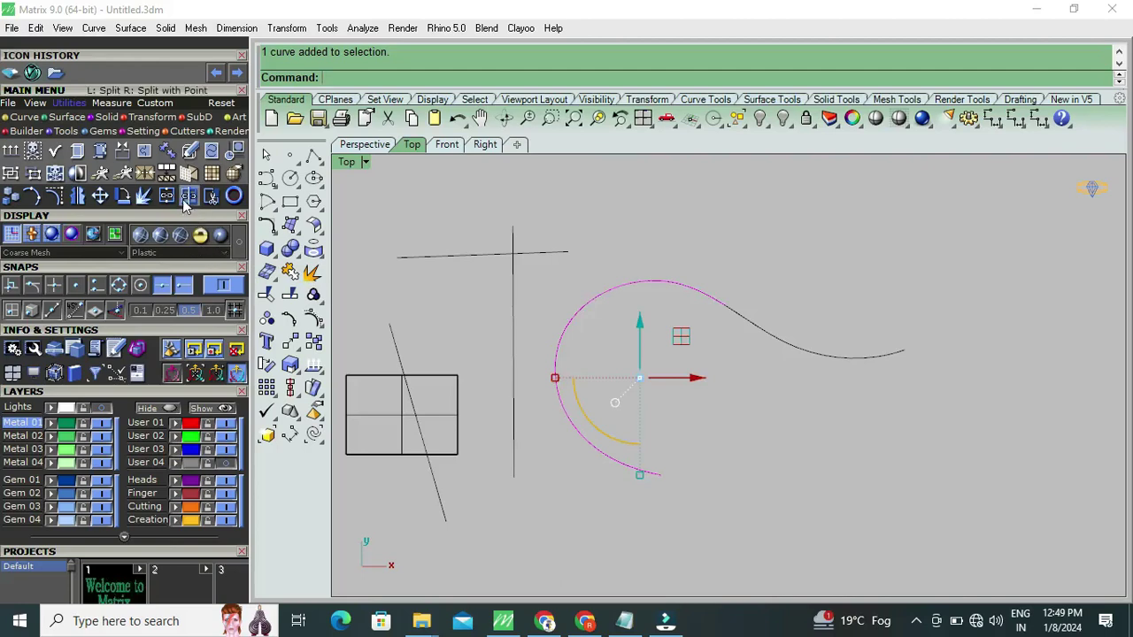
click(188, 197)
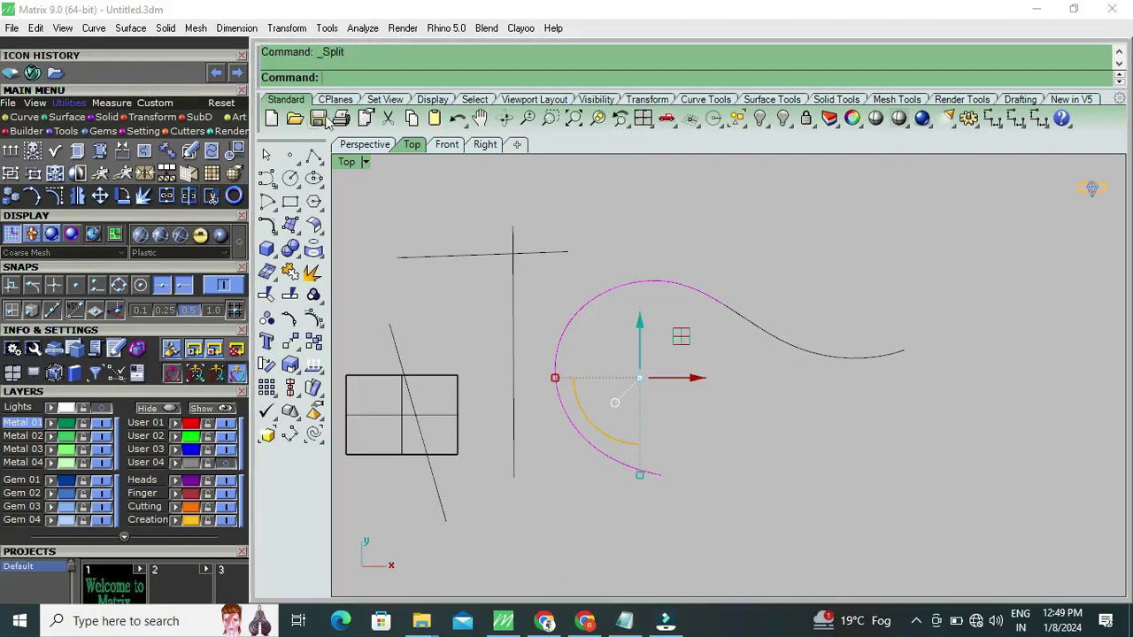
click(390, 77)
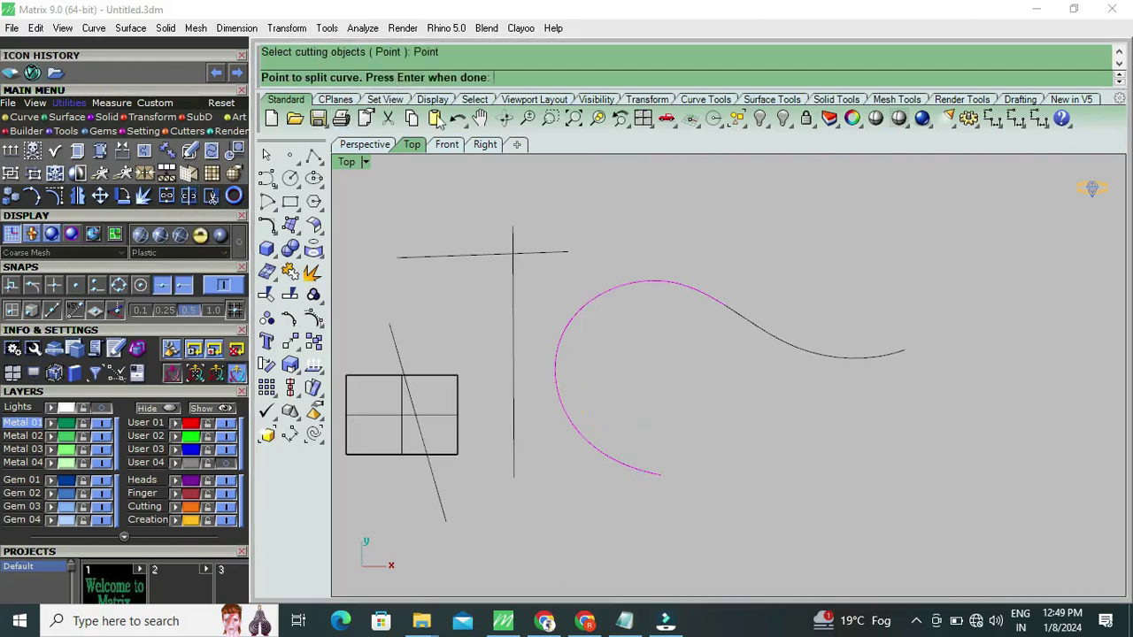
click(571, 429)
key(Return)
click(691, 409)
click(627, 467)
click(775, 258)
scroll(743, 303, down, 2)
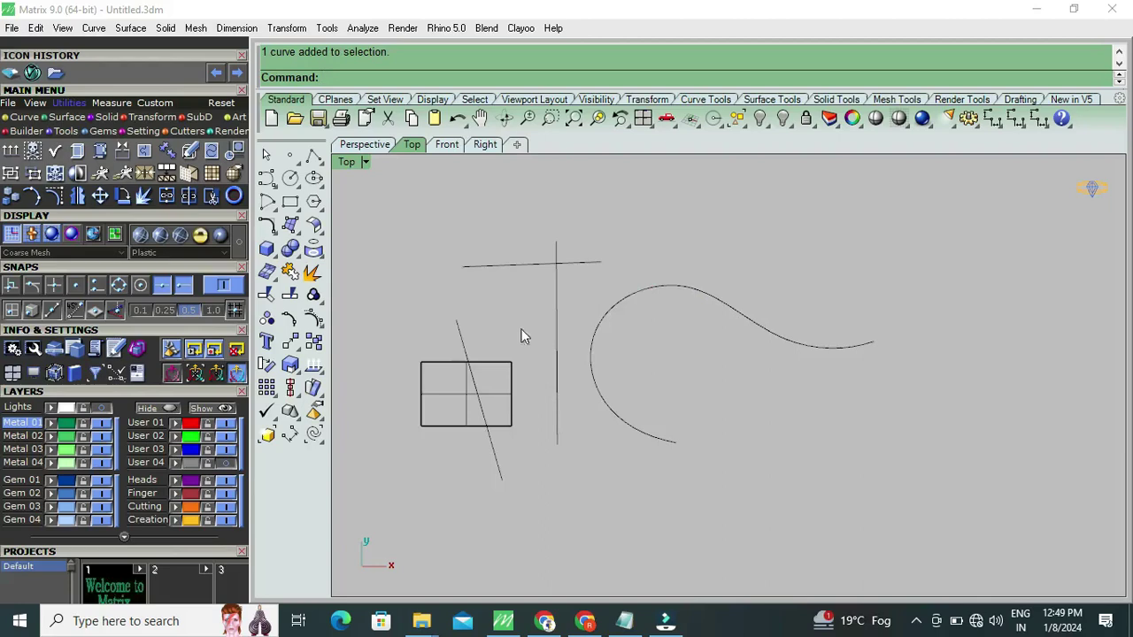
click(497, 413)
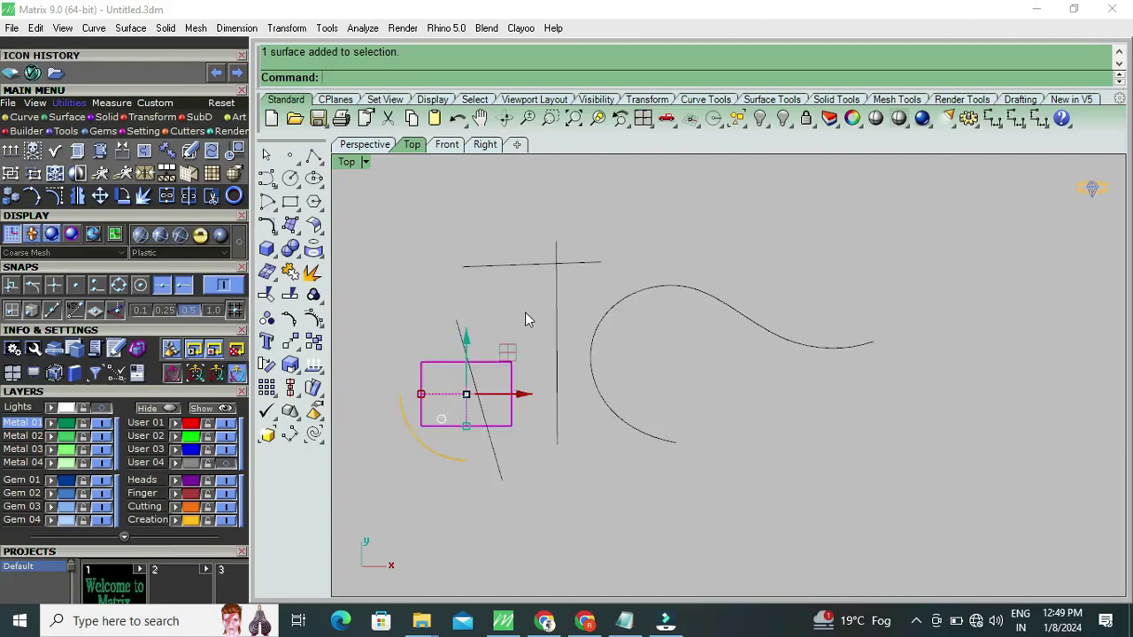
right_drag(527, 326, 606, 266)
click(577, 256)
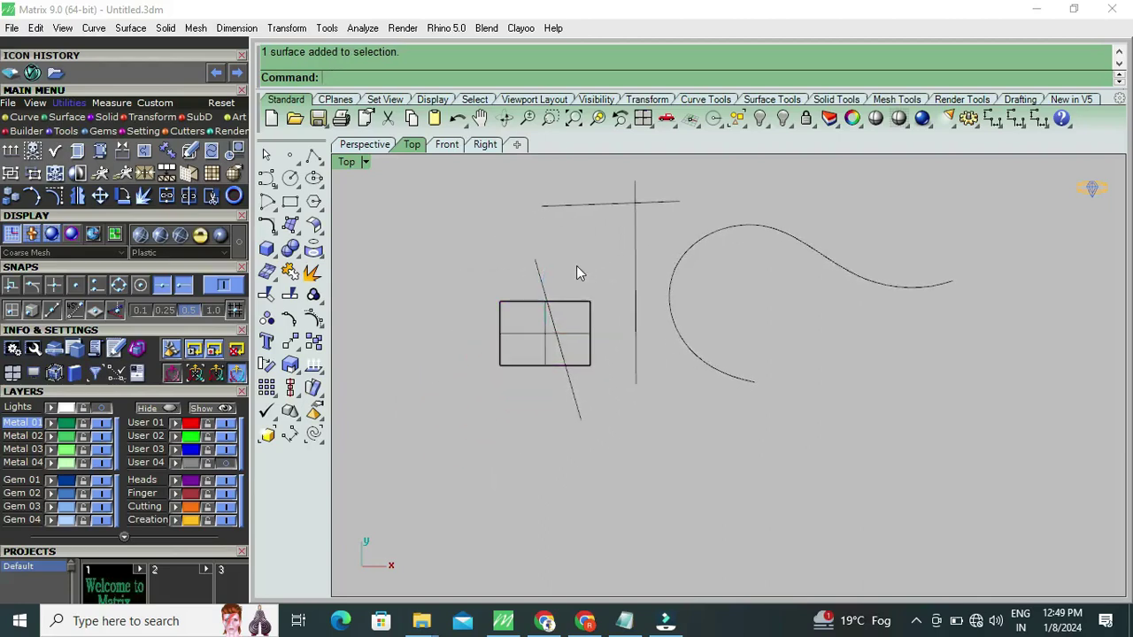
click(551, 295)
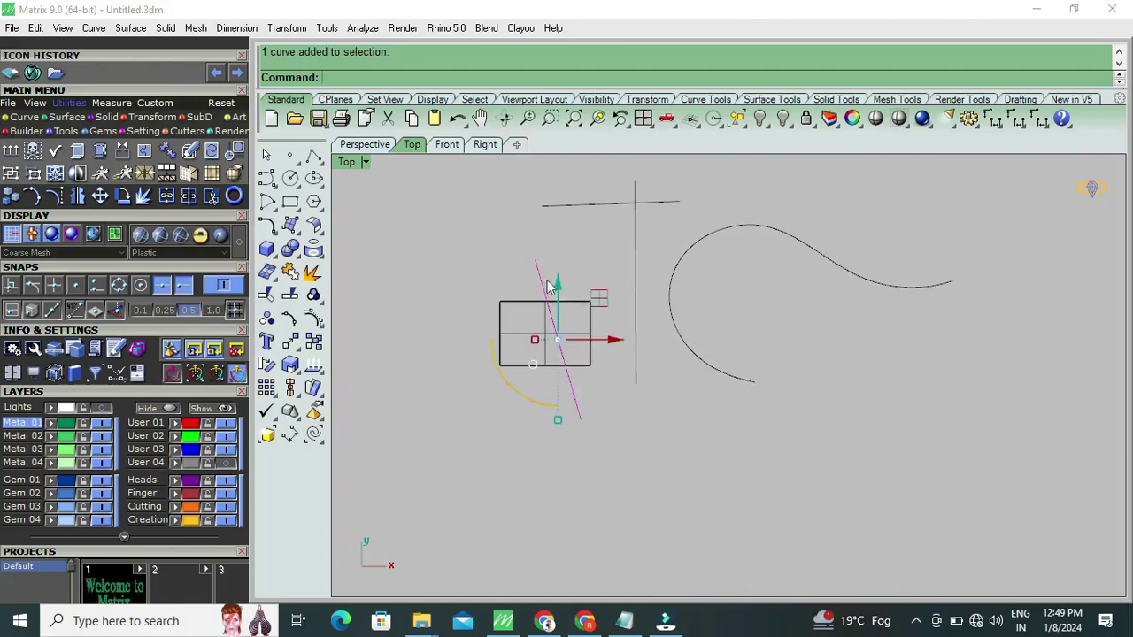
click(576, 247)
drag(507, 369, 583, 309)
Step: Split the rectangular surface using the slanted line crossing it as the cutting object, and check the right-hand piece
click(578, 333)
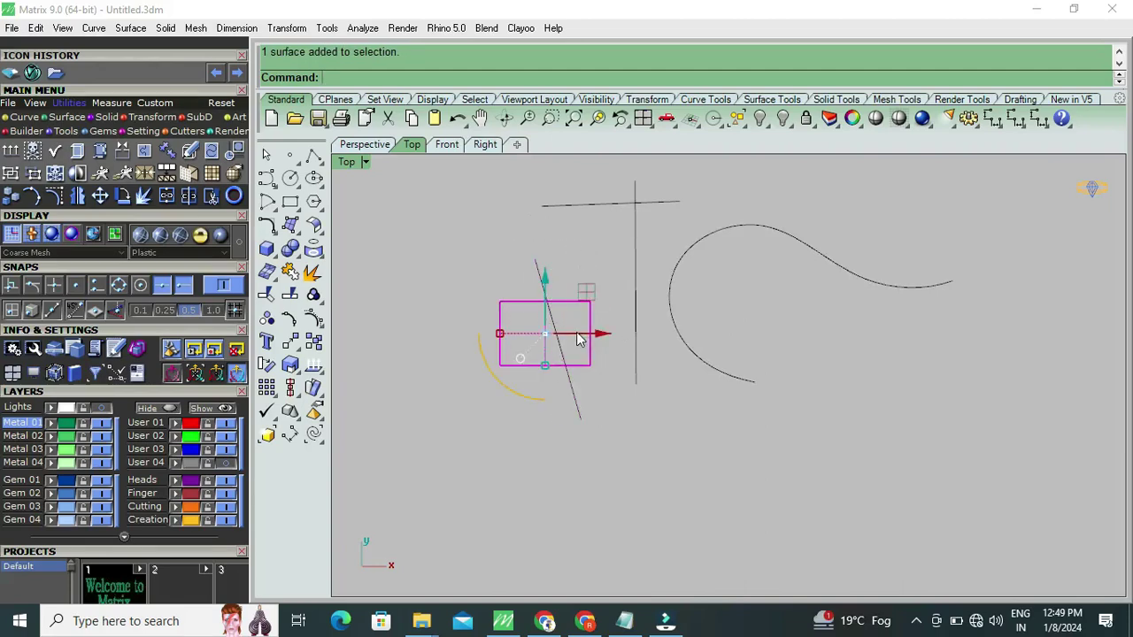
click(197, 196)
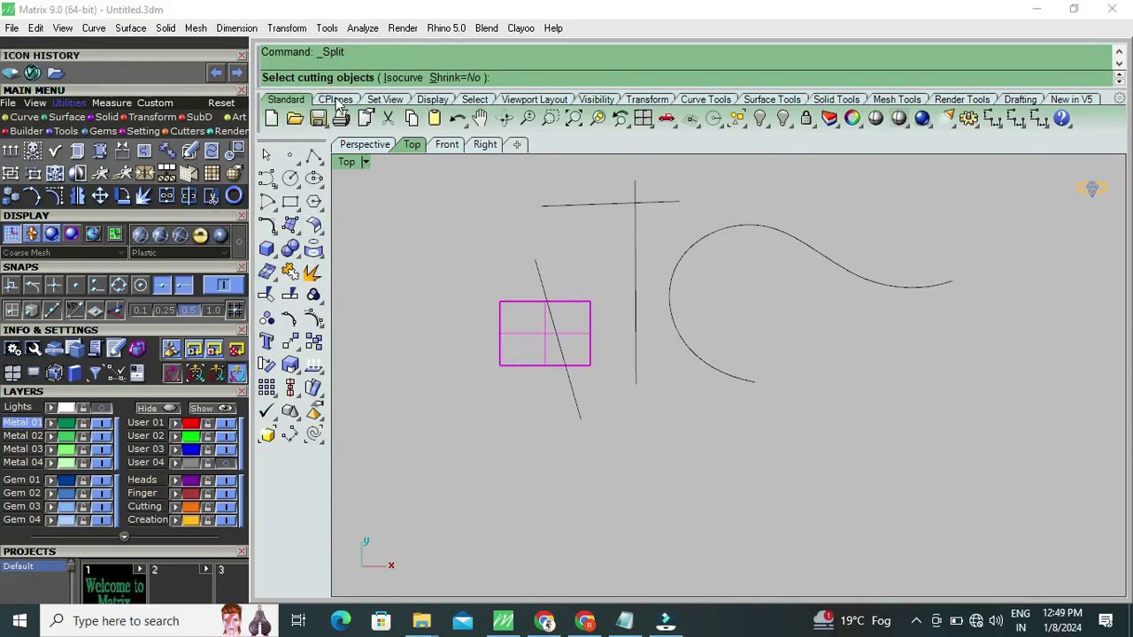
click(542, 280)
key(Return)
key(Escape)
click(578, 320)
scroll(577, 320, up, 5)
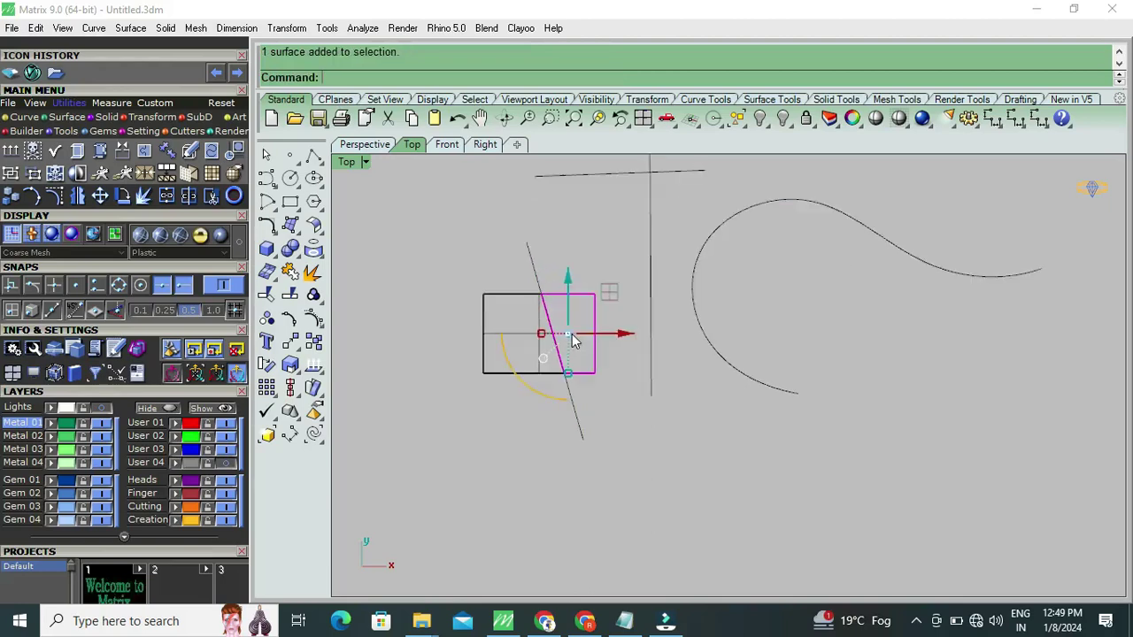
key(Escape)
click(582, 307)
key(Escape)
Step: Move the left piece of the split surface horizontally to the left, clear of the slanted cutting line
click(478, 307)
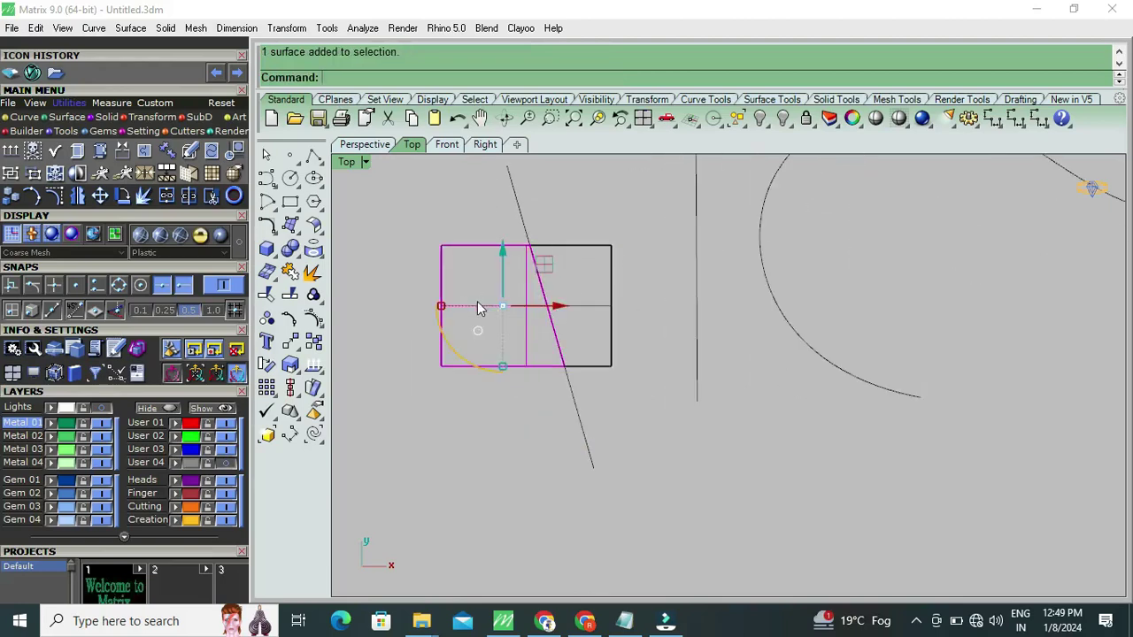
drag(558, 306, 456, 306)
key(Escape)
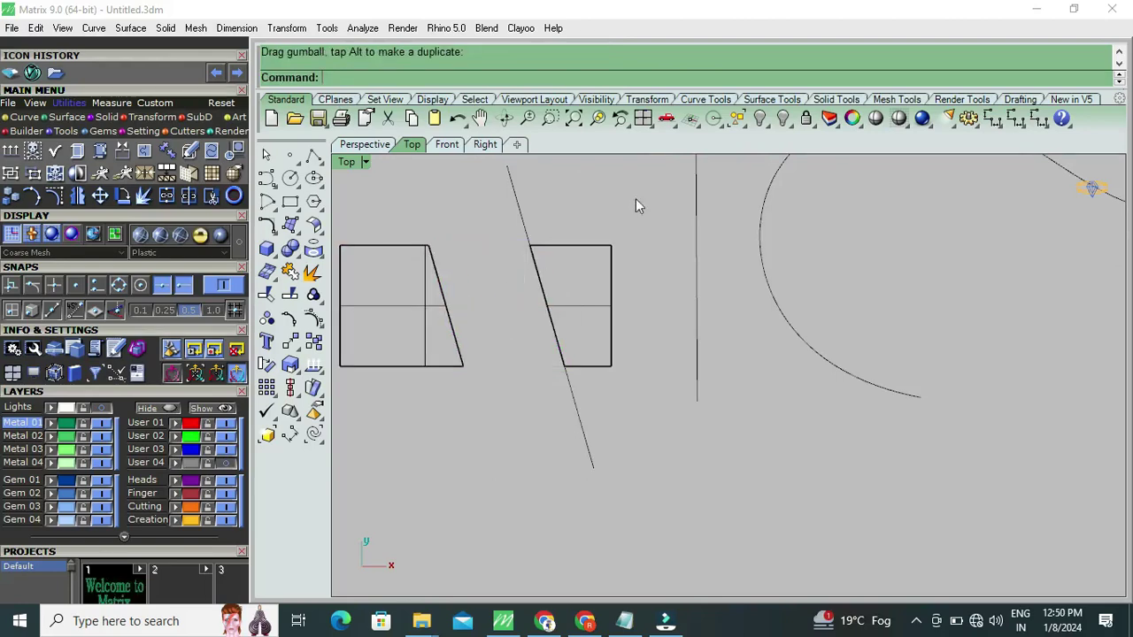
Step: Preview the two separated surface pieces in shaded display and return to the wireframe view
click(875, 119)
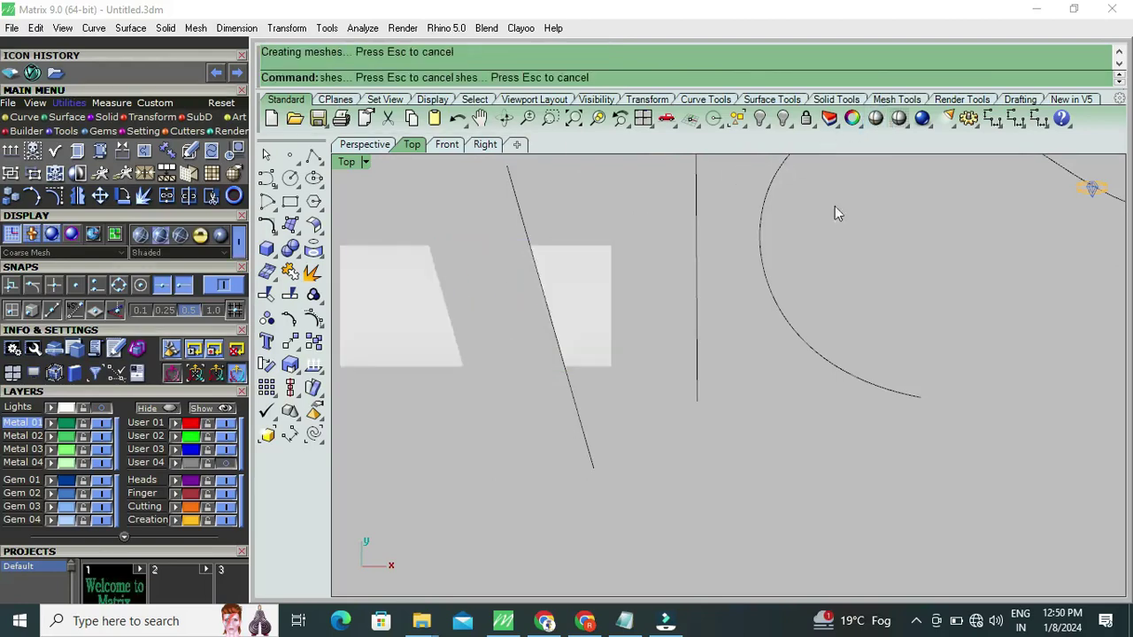
scroll(726, 341, down, 6)
right_drag(723, 341, 706, 410)
key(Escape)
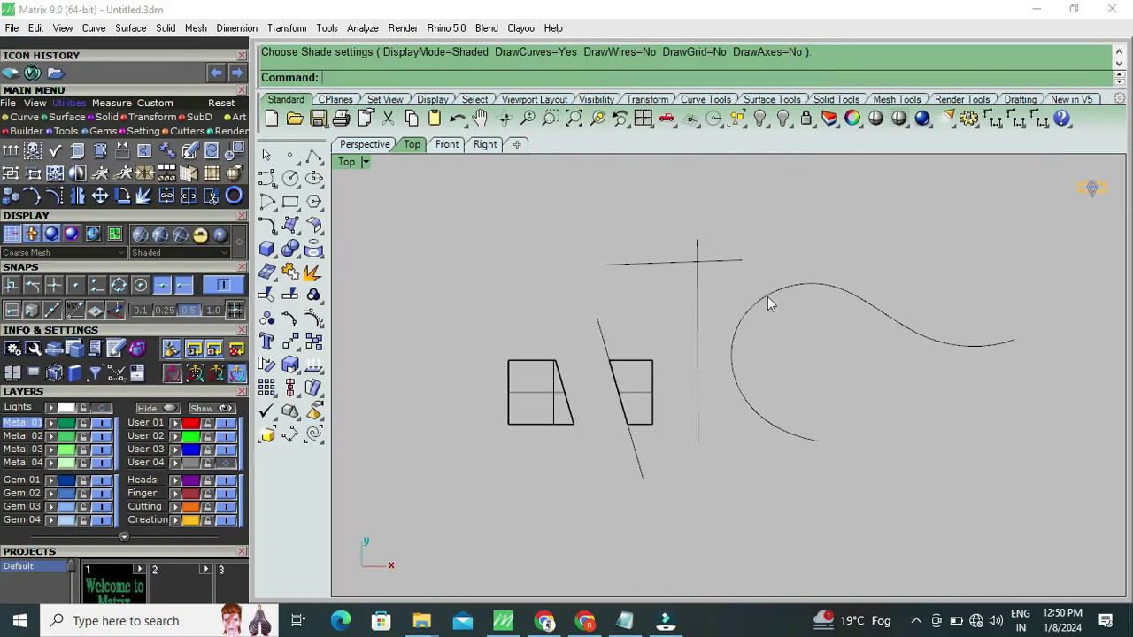
Step: Assign both surface pieces and all curves except the freeform curve's right tail to the Metal 01 layer
key(ctrl+a)
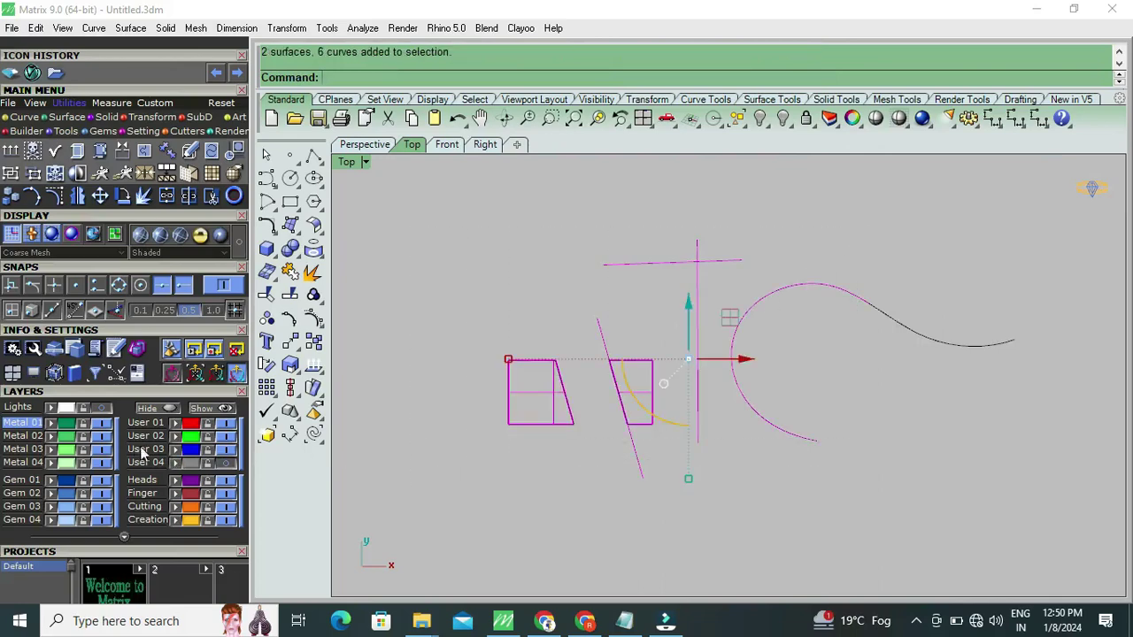
click(52, 424)
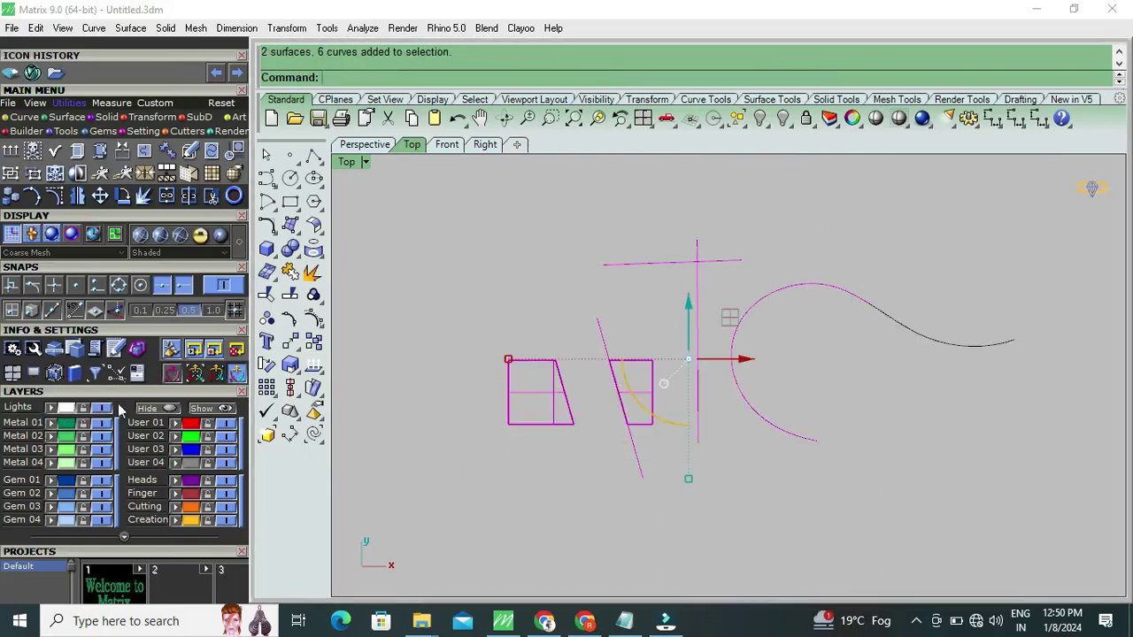
click(289, 318)
click(488, 319)
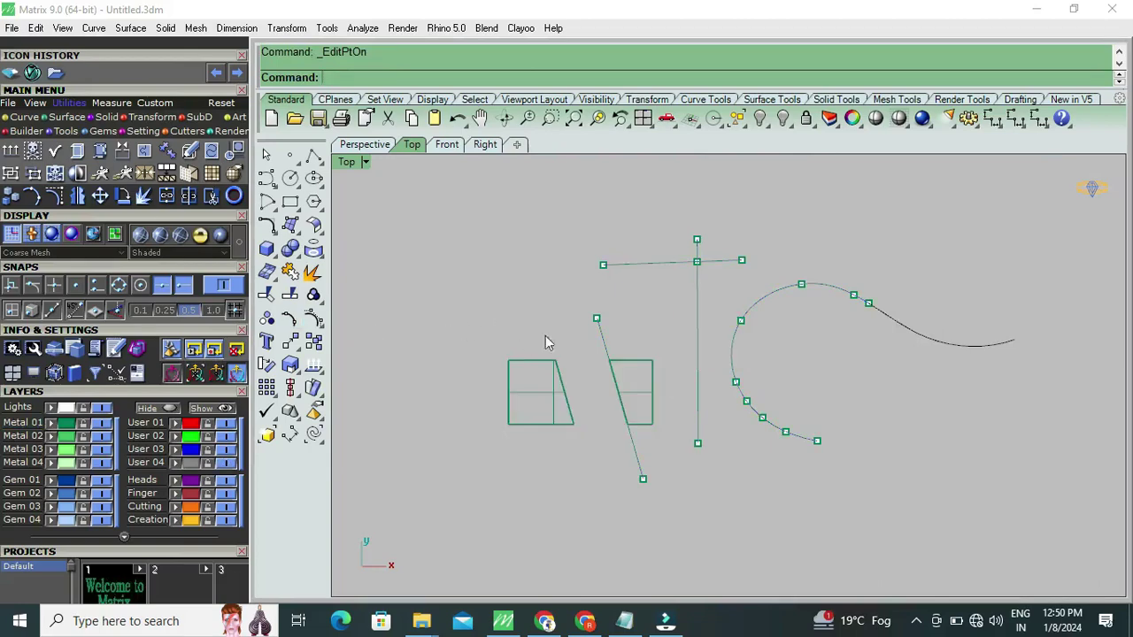
drag(797, 387, 624, 473)
right_click(913, 259)
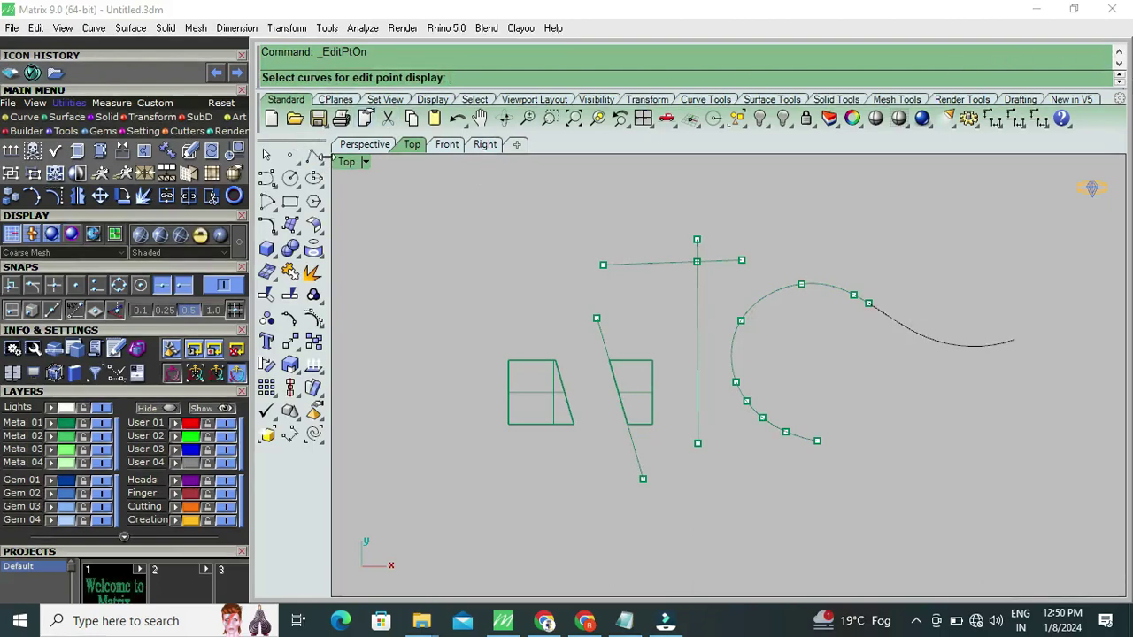
key(Escape)
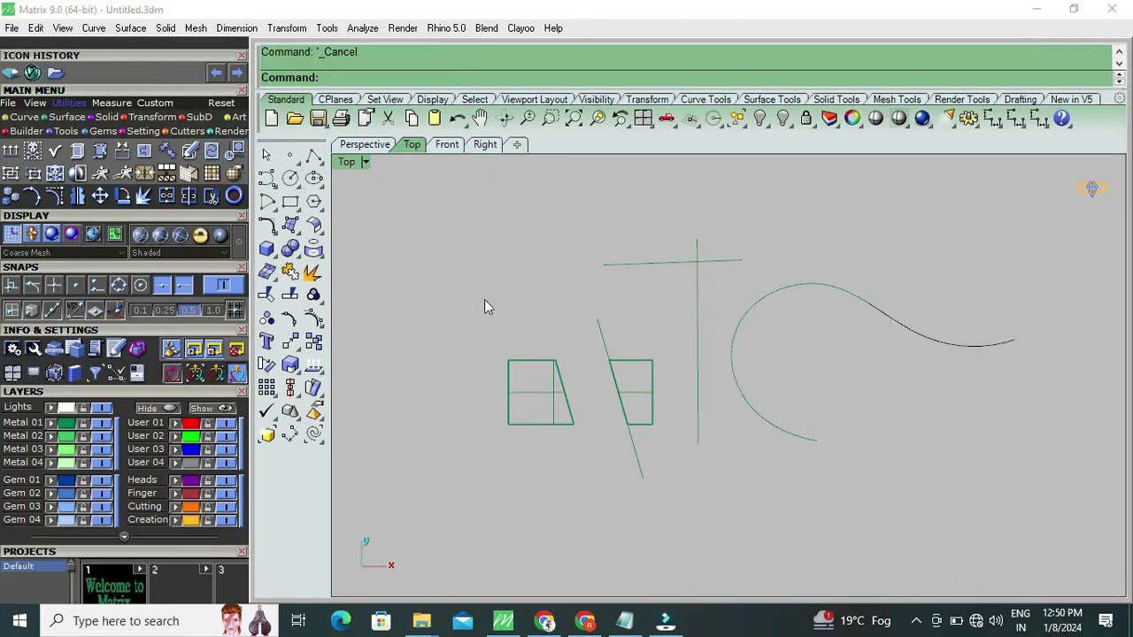
Step: Split the left surface piece along a horizontal isocurve near its upper edge, using the Isocurve option in the U direction
click(538, 385)
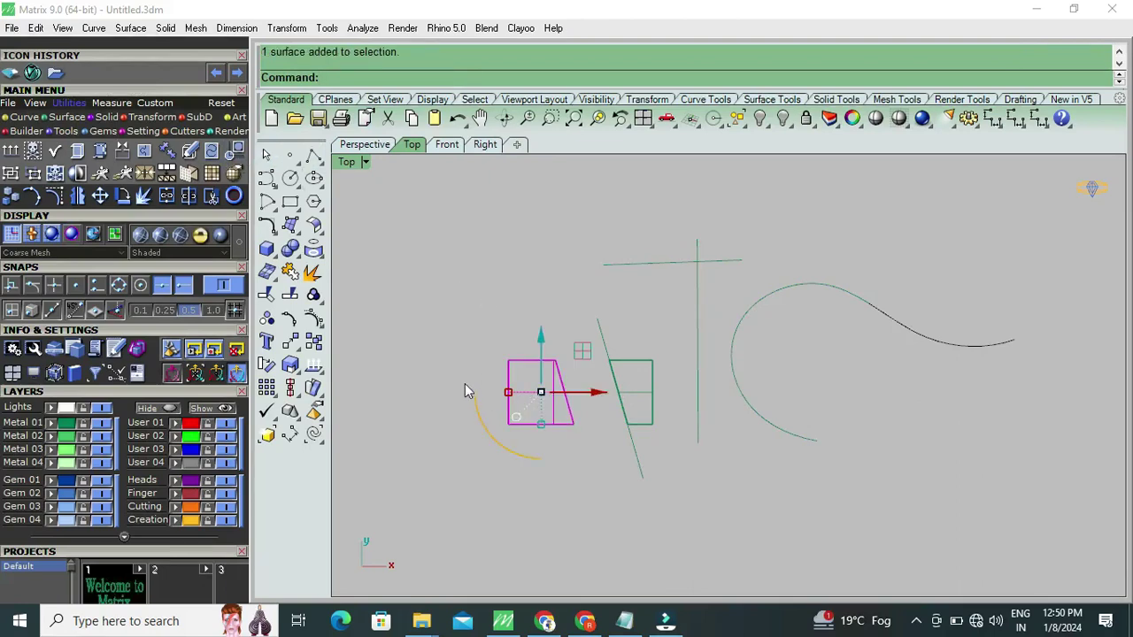
click(522, 308)
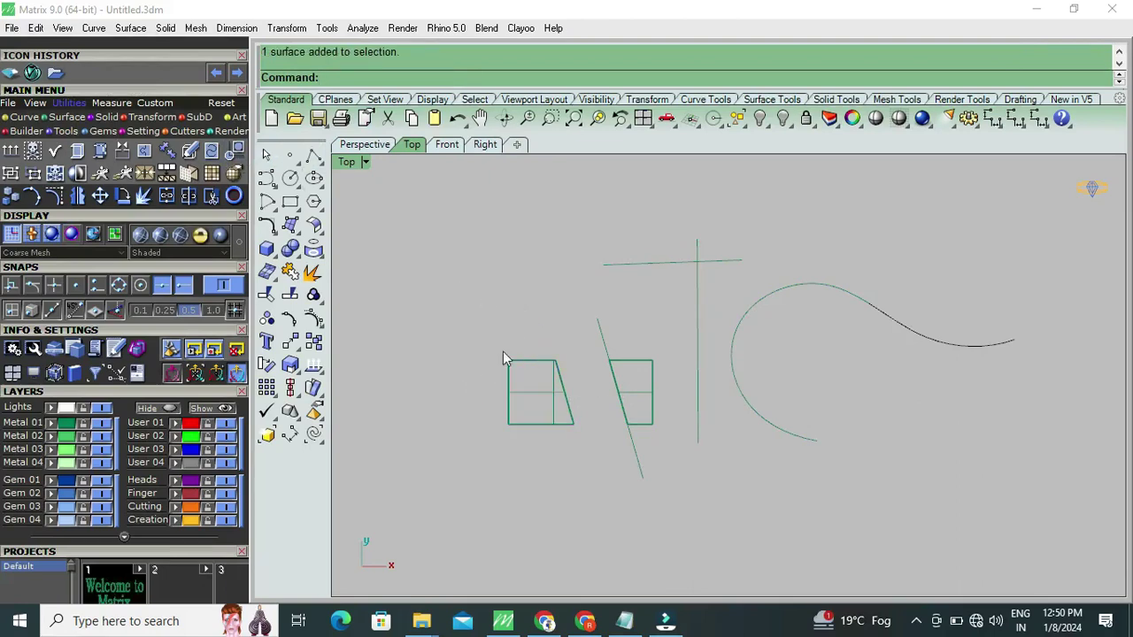
click(534, 400)
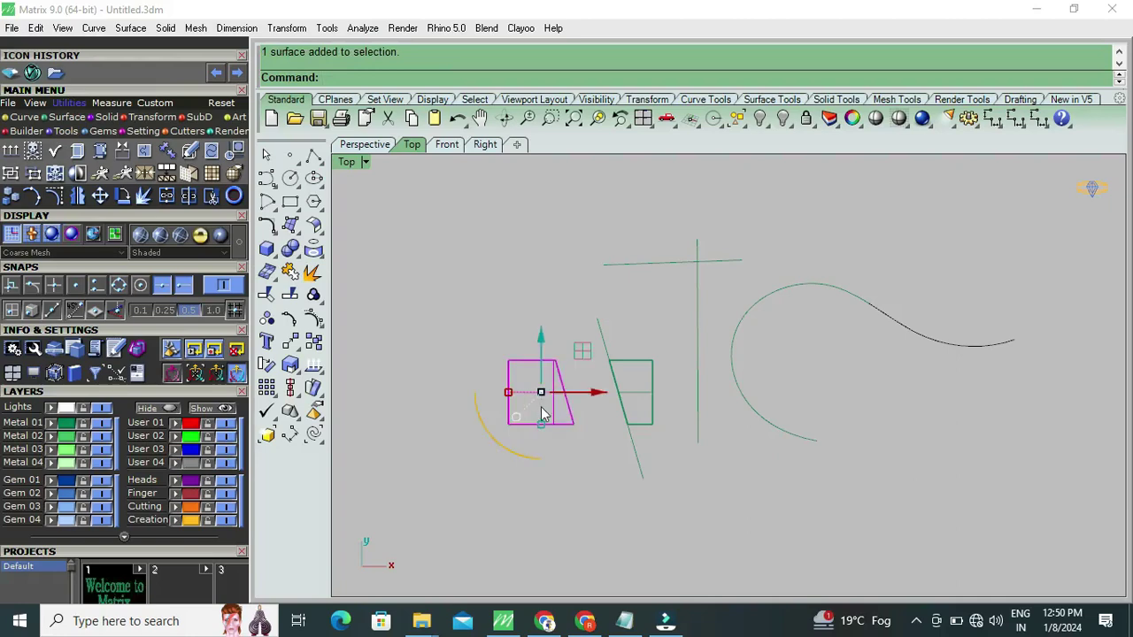
scroll(541, 407, up, 2)
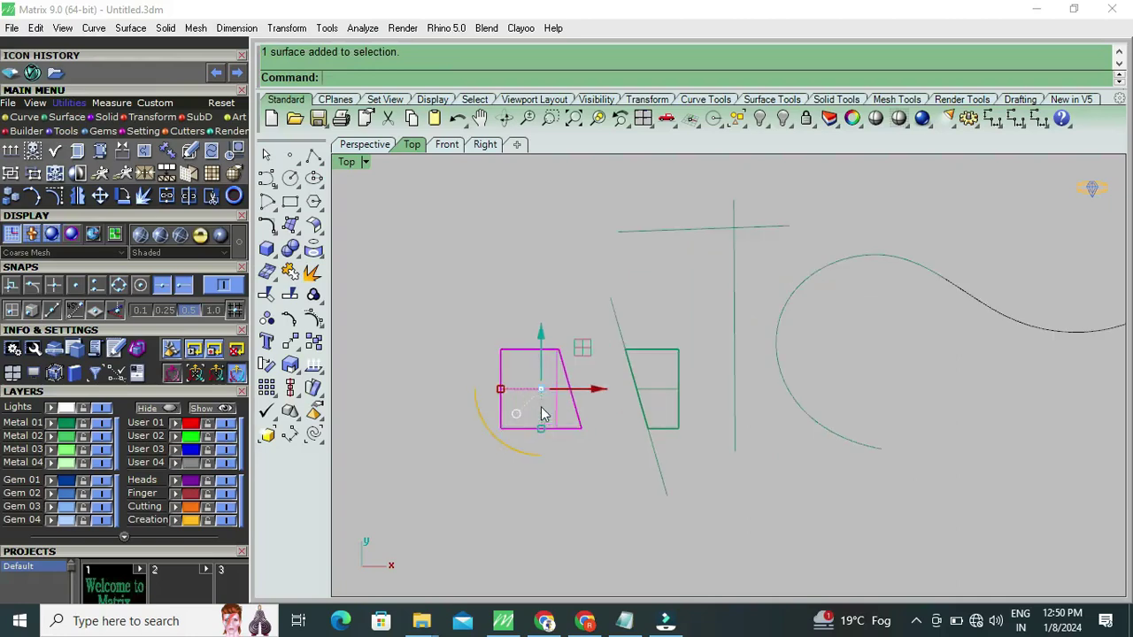
click(189, 196)
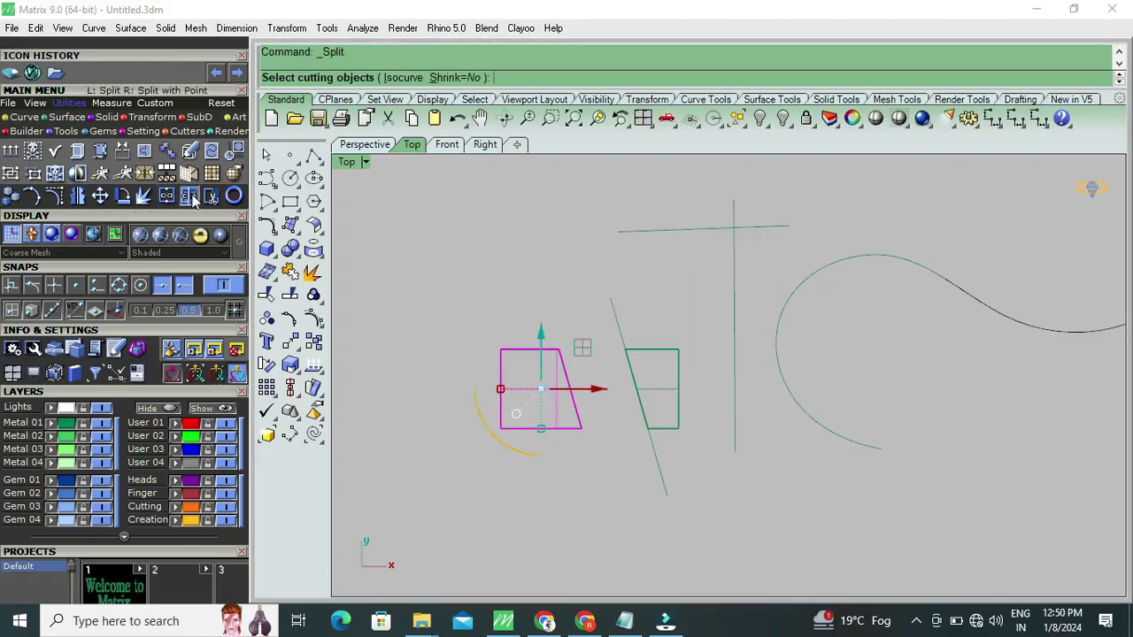
click(405, 79)
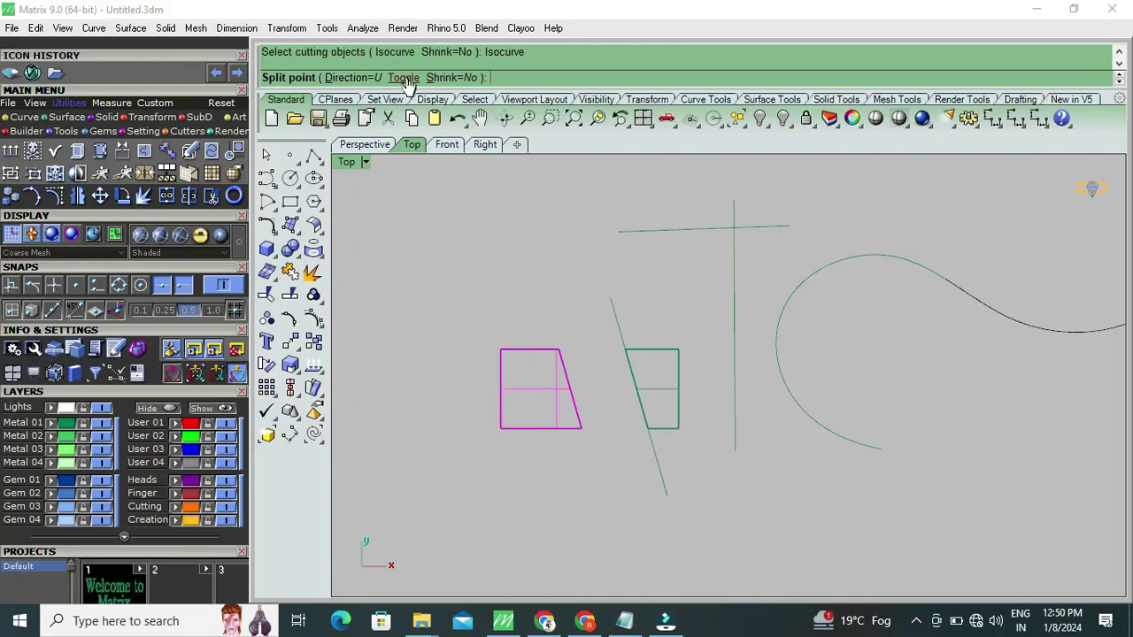
scroll(534, 397, up, 3)
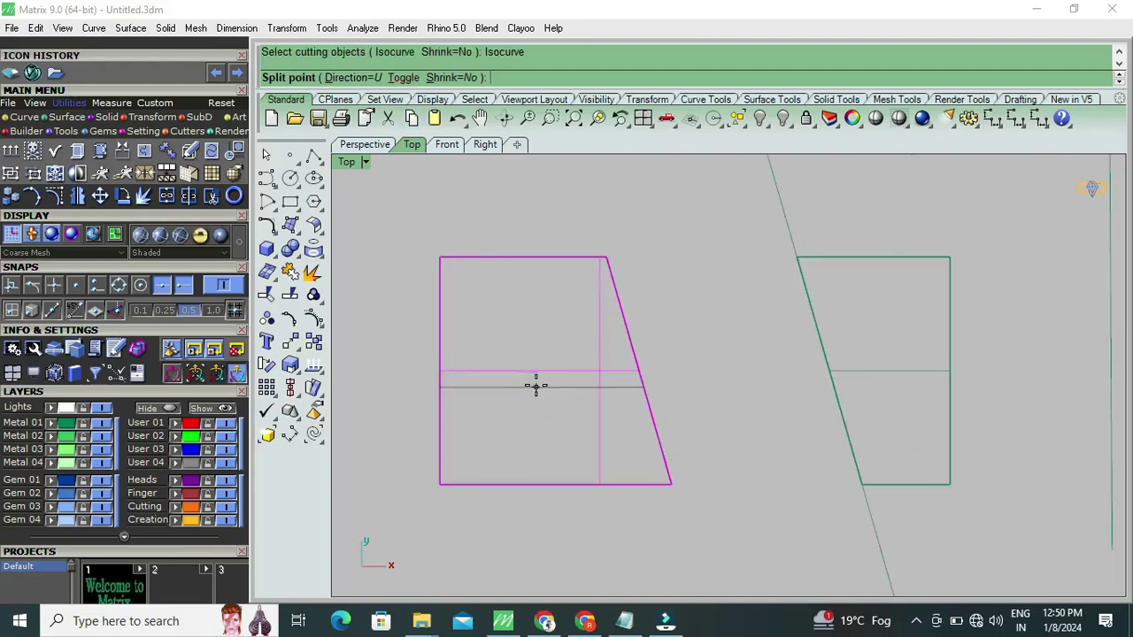
scroll(566, 325, down, 1)
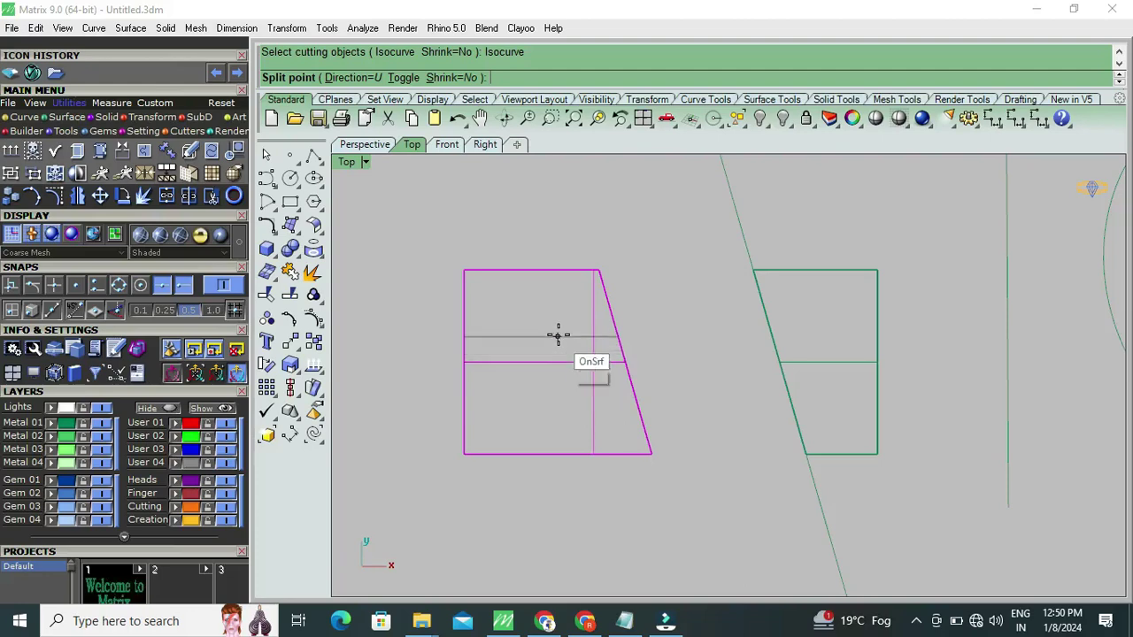
click(515, 303)
key(Return)
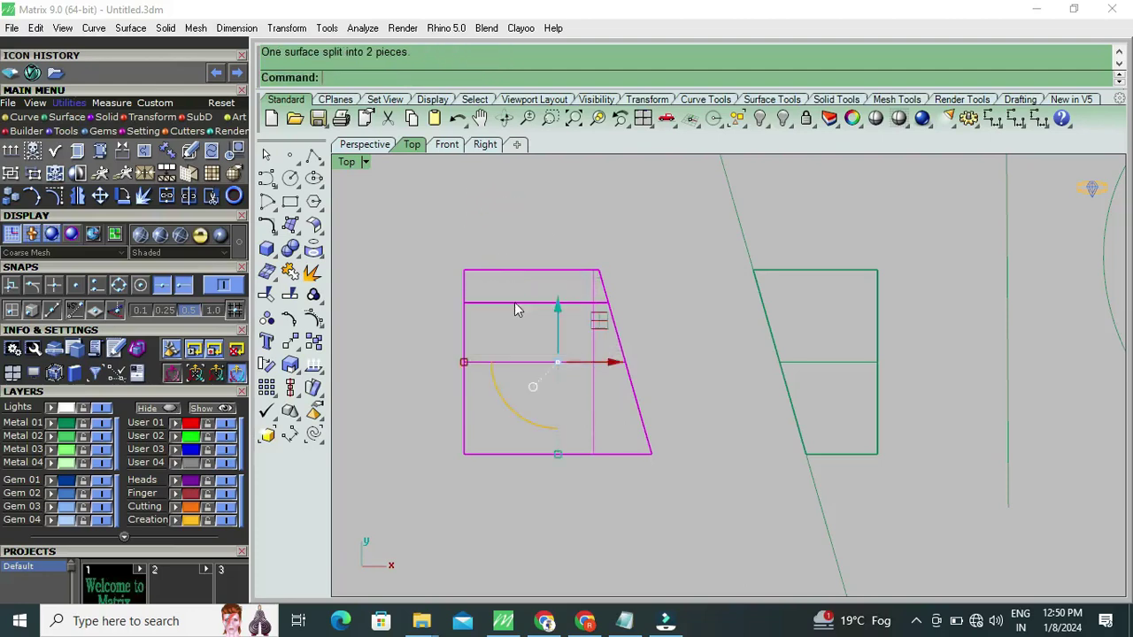
Step: Move the narrow upper strip of the split surface straight up, clear of the lower piece
click(542, 274)
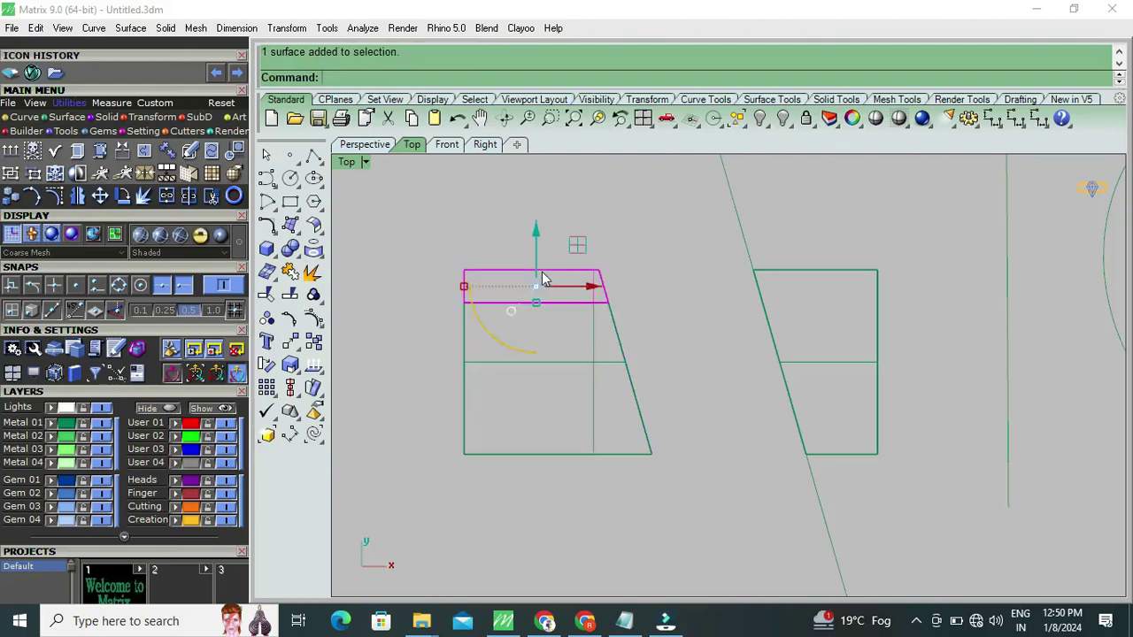
drag(530, 242, 534, 185)
key(Escape)
Step: Split the lower surface piece along its vertical isocurve near the slanted edge, using the Isocurve option toggled to the V direction
click(592, 317)
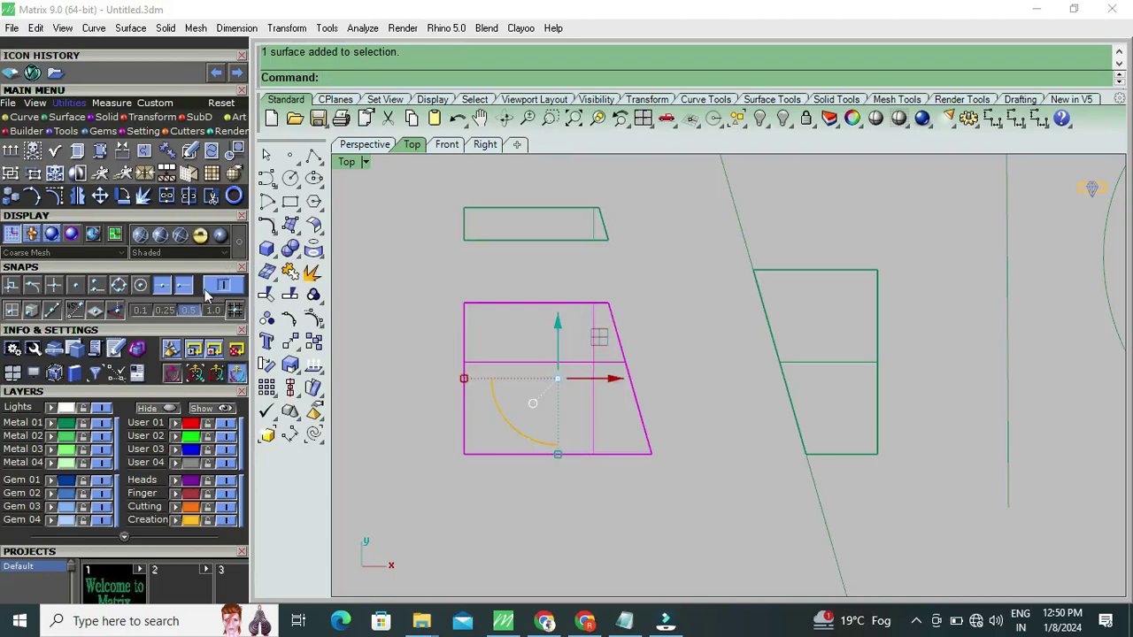
click(188, 196)
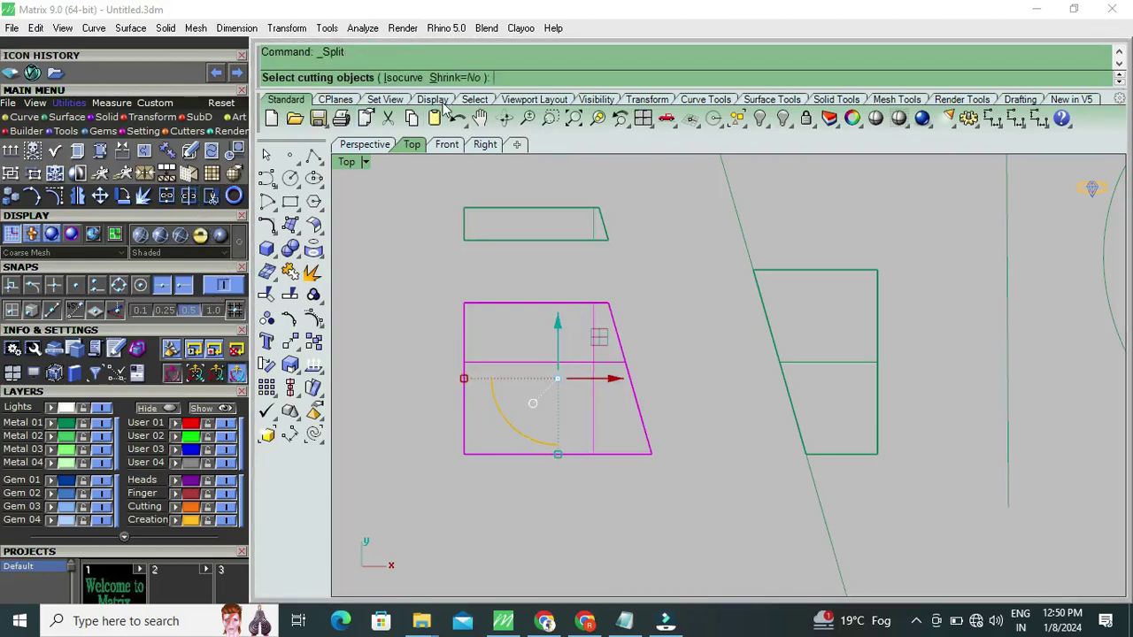
click(403, 78)
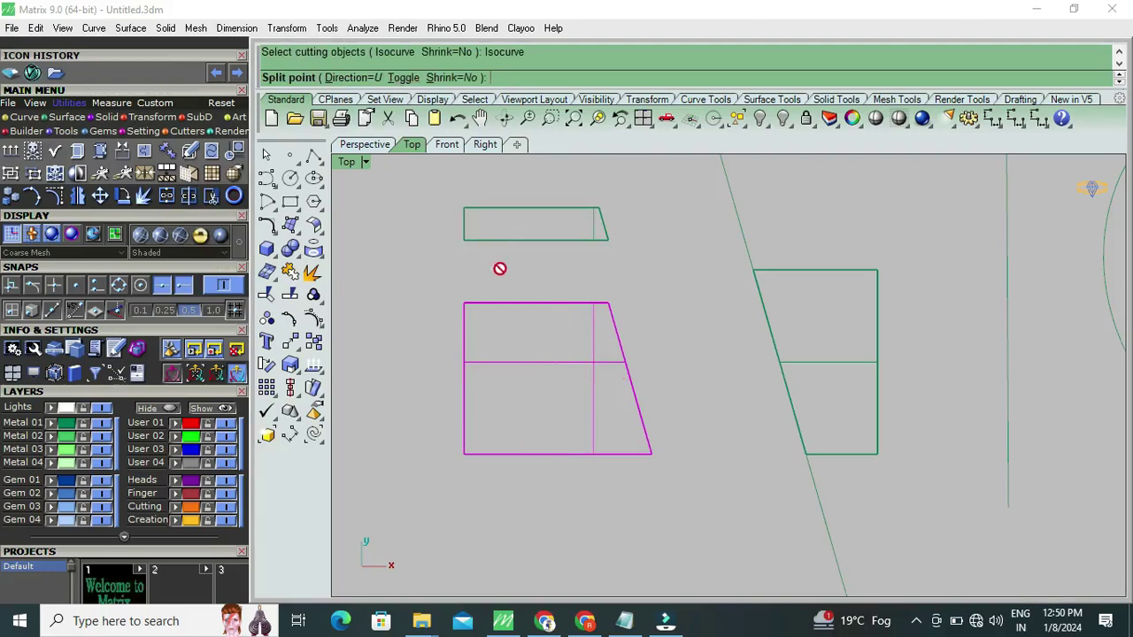
click(521, 362)
click(411, 78)
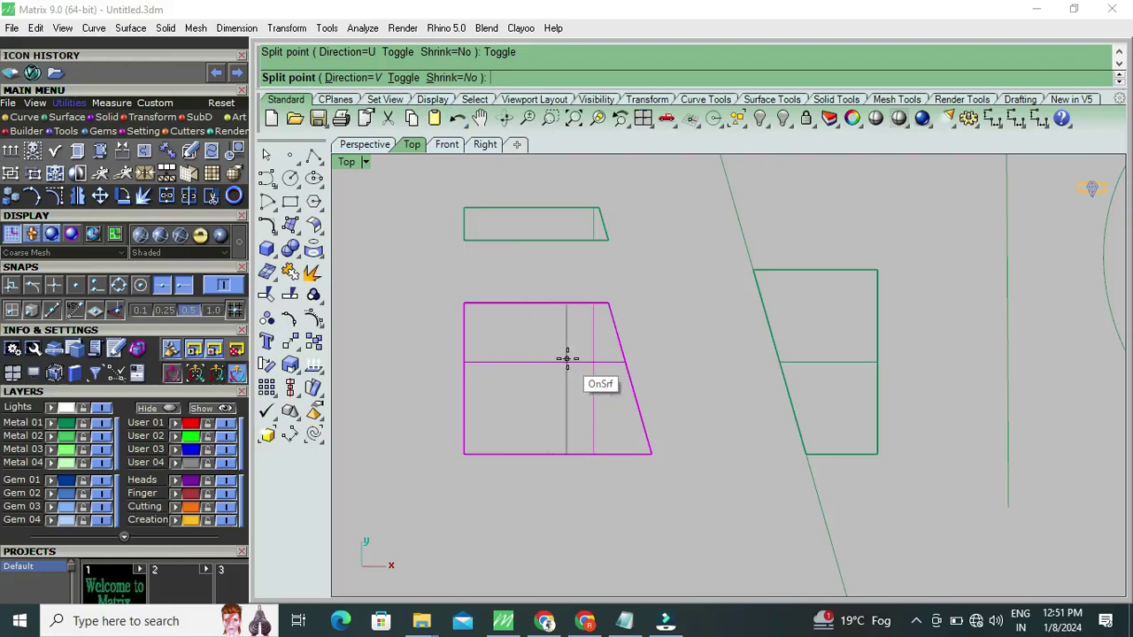
click(594, 357)
key(Return)
key(Escape)
Step: Move the narrow slanted piece horizontally to the right, away from the rectangular piece
click(626, 377)
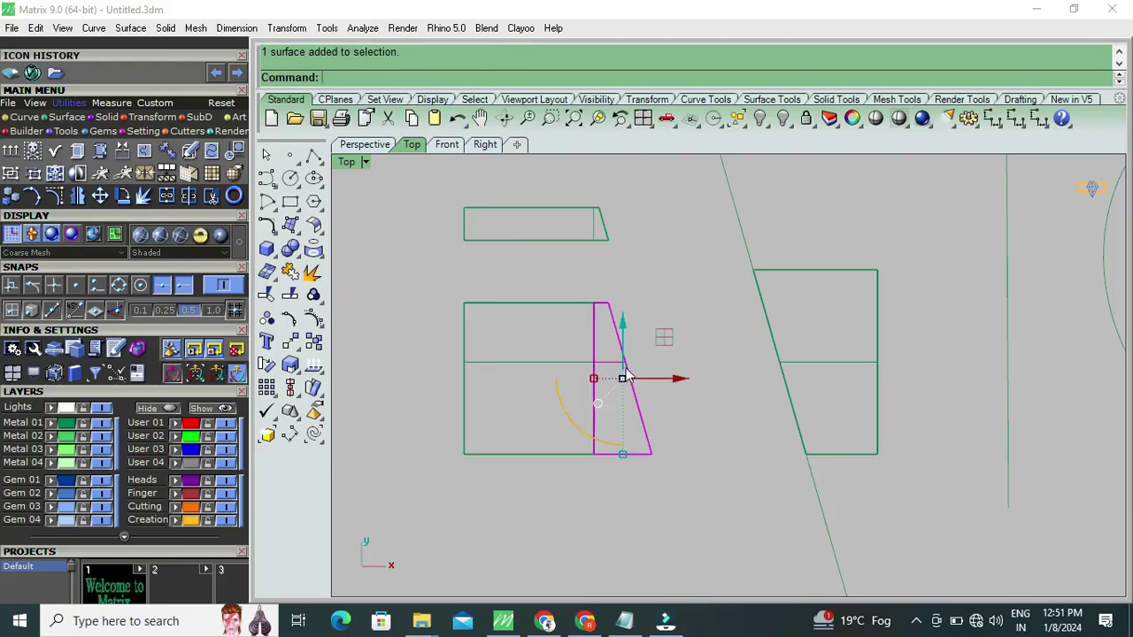
drag(682, 379, 776, 379)
click(673, 285)
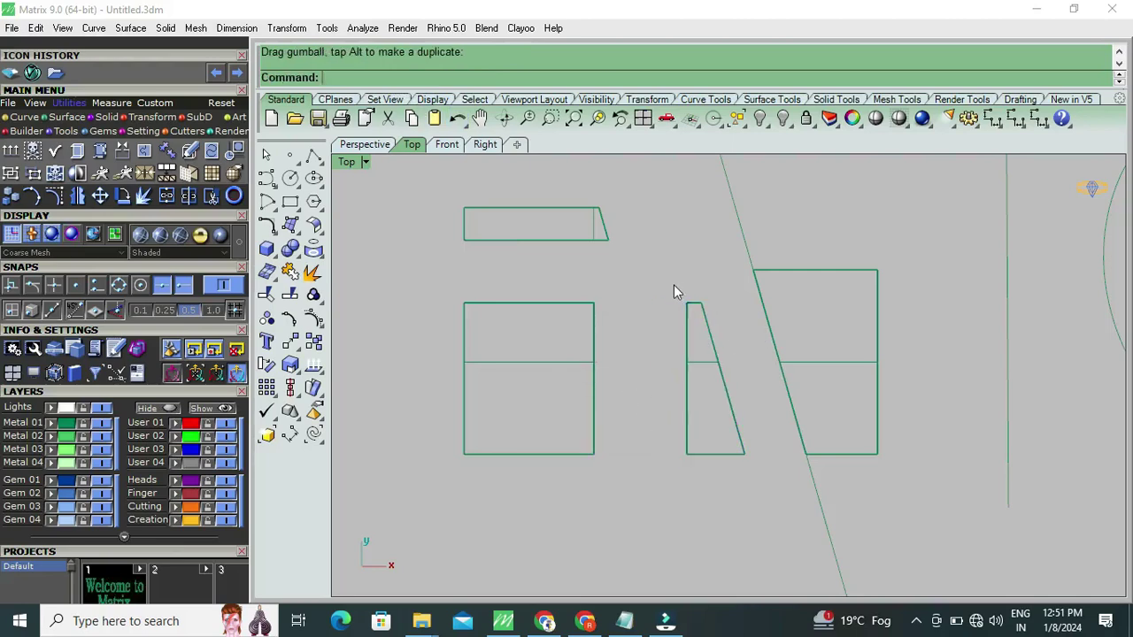
Step: Examine the separated surface pieces together with the split lines and freeform curve in the Top view
click(571, 365)
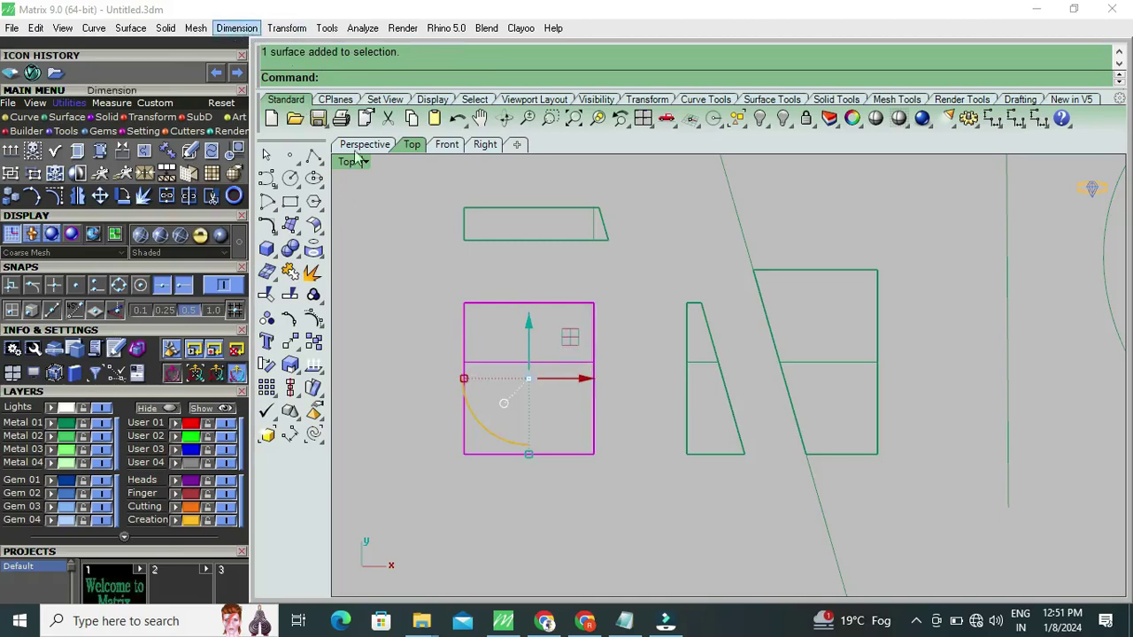
scroll(631, 447, down, 3)
click(727, 333)
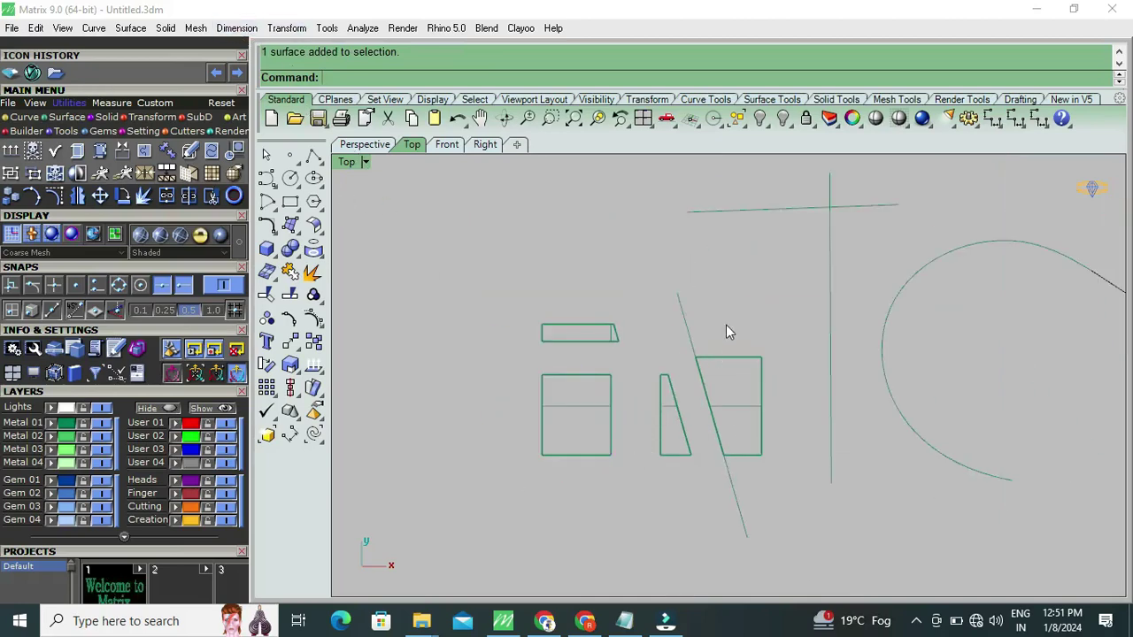
scroll(733, 332, down, 3)
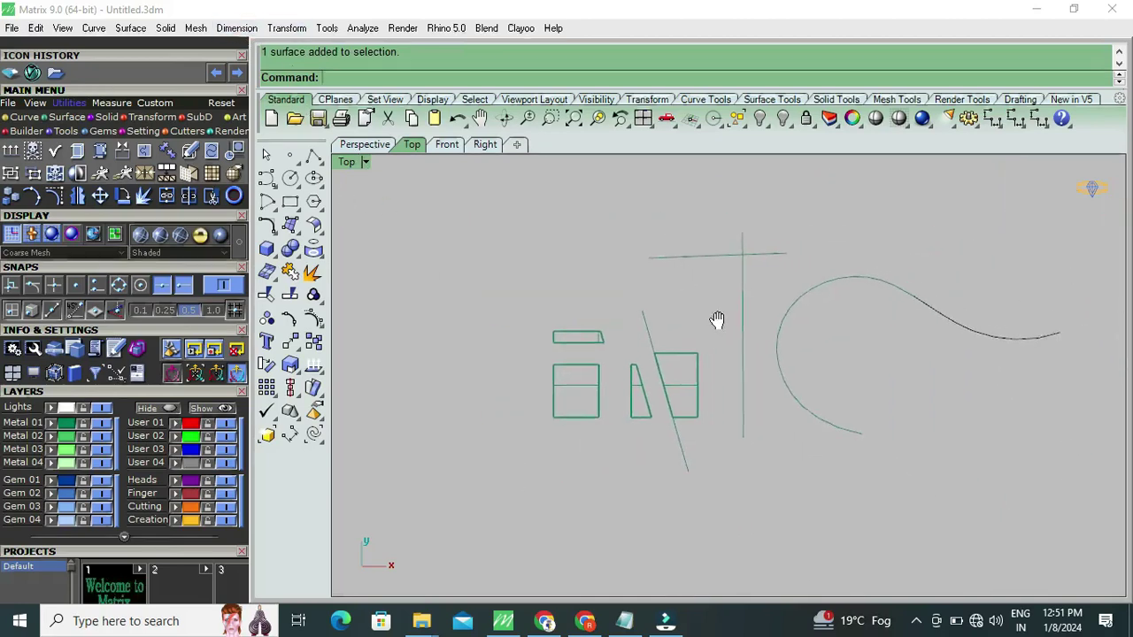
click(740, 296)
click(835, 239)
right_drag(877, 260, 865, 277)
scroll(865, 277, down, 4)
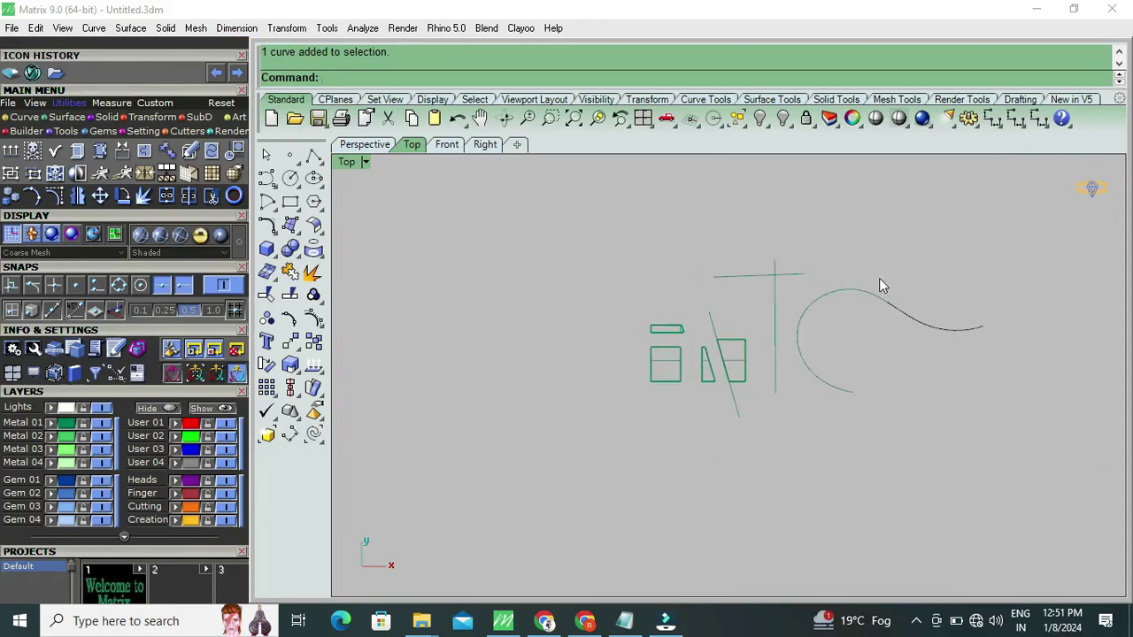
drag(684, 379, 573, 422)
click(881, 262)
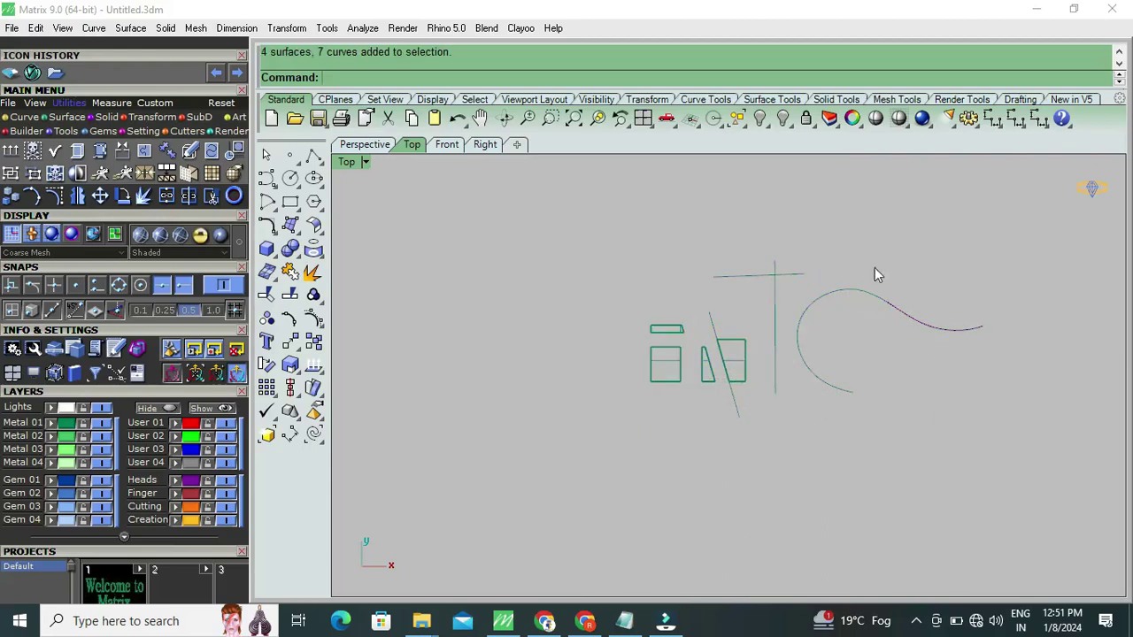